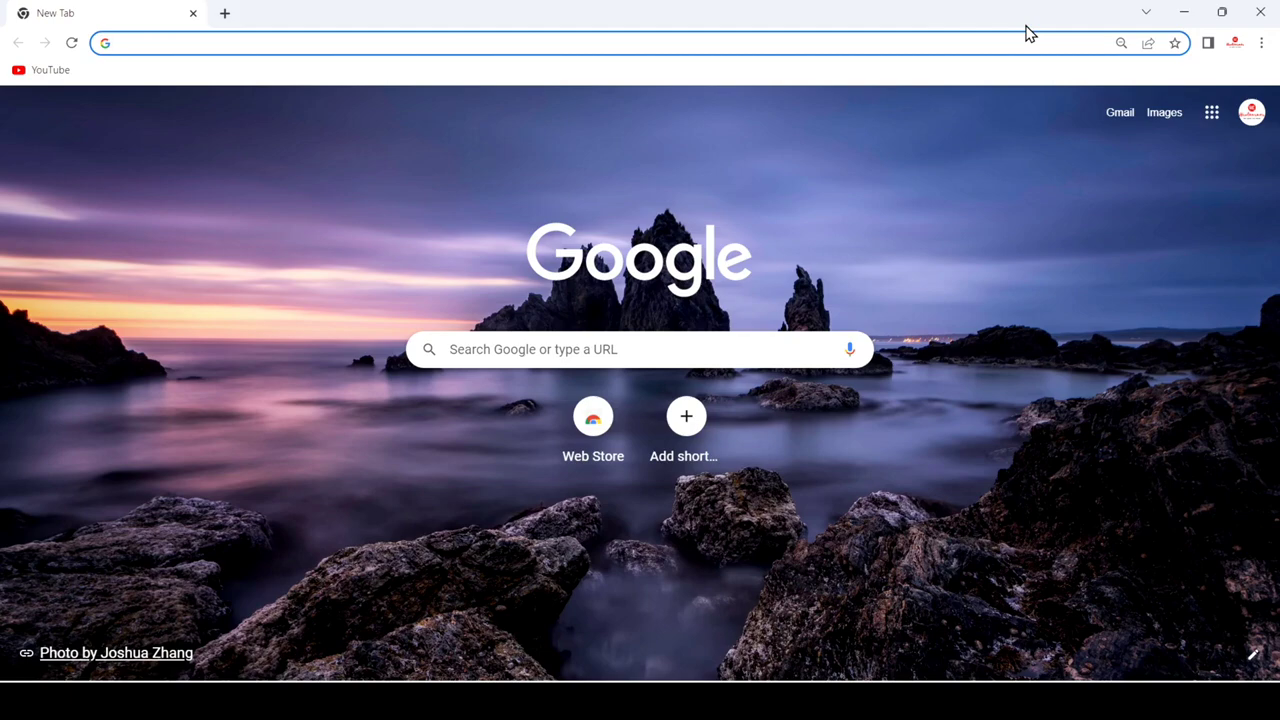
# Search for "eclipse download", open the Eclipse downloads page, and download the Eclipse IDE 2022-09 x86_64 installer.
pyautogui.write('eclipse download')
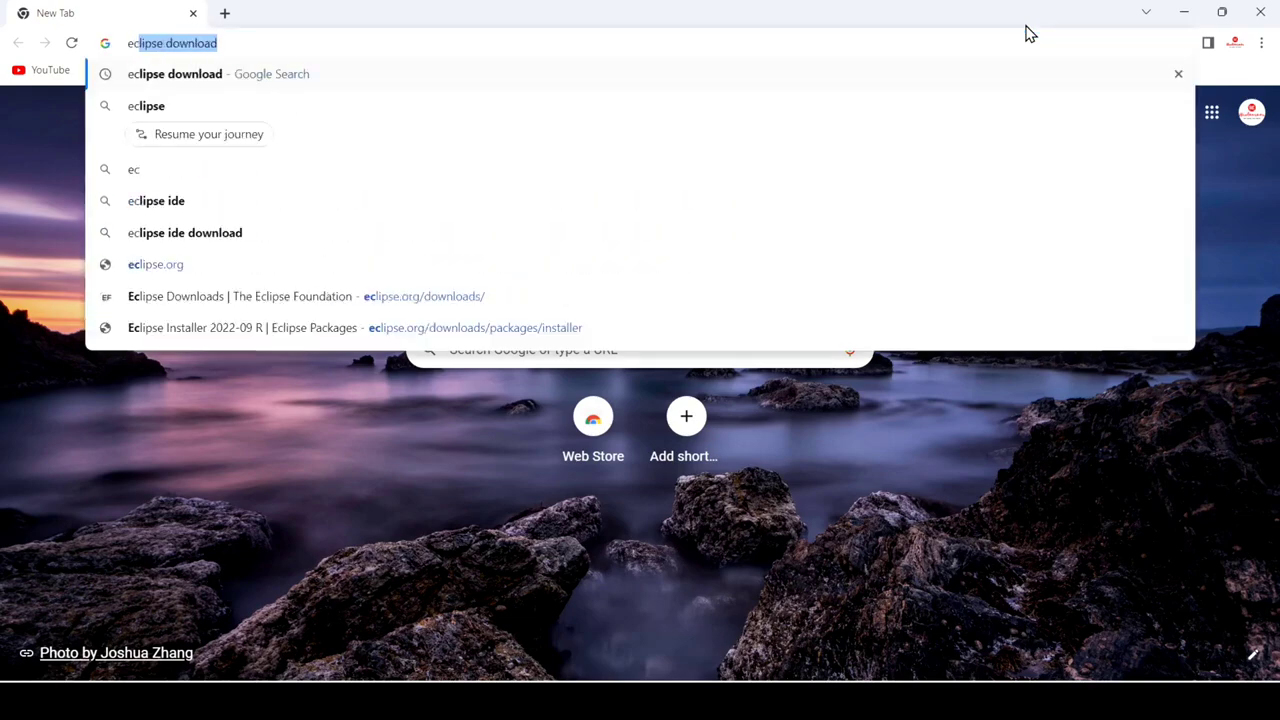
pyautogui.press('Right')
pyautogui.press('Return')
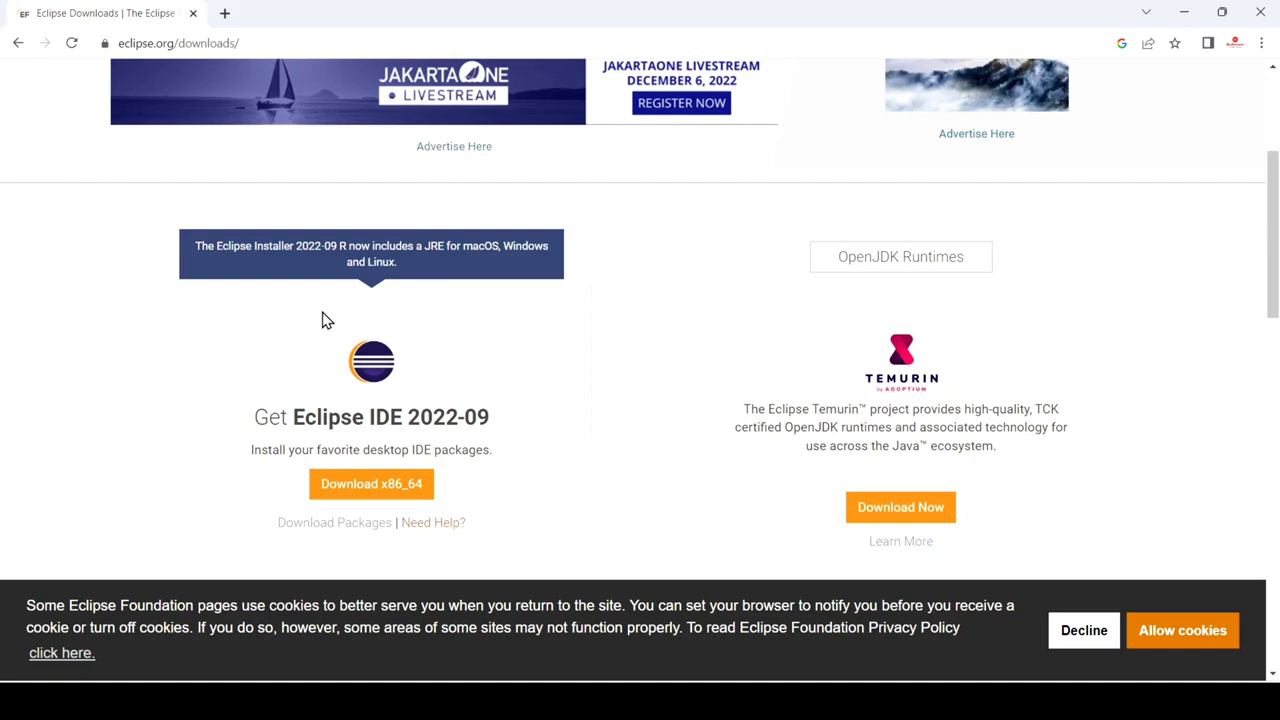
pyautogui.click(355, 486)
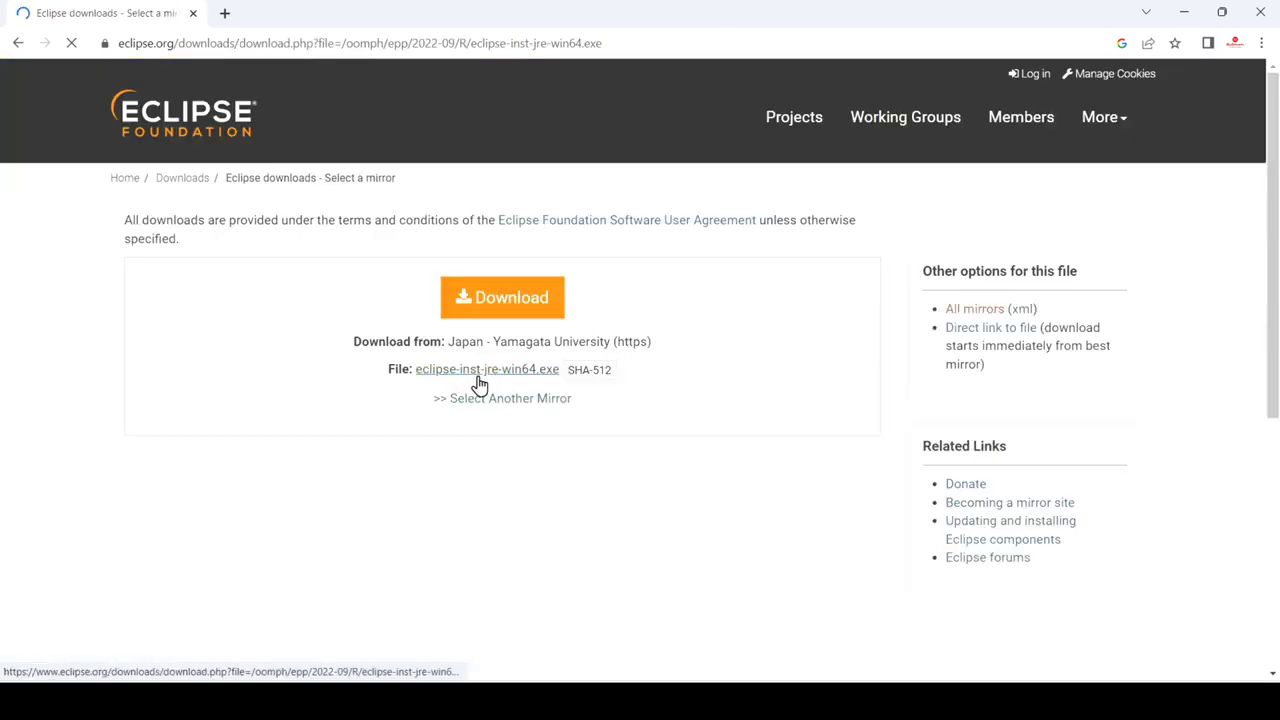
pyautogui.click(489, 300)
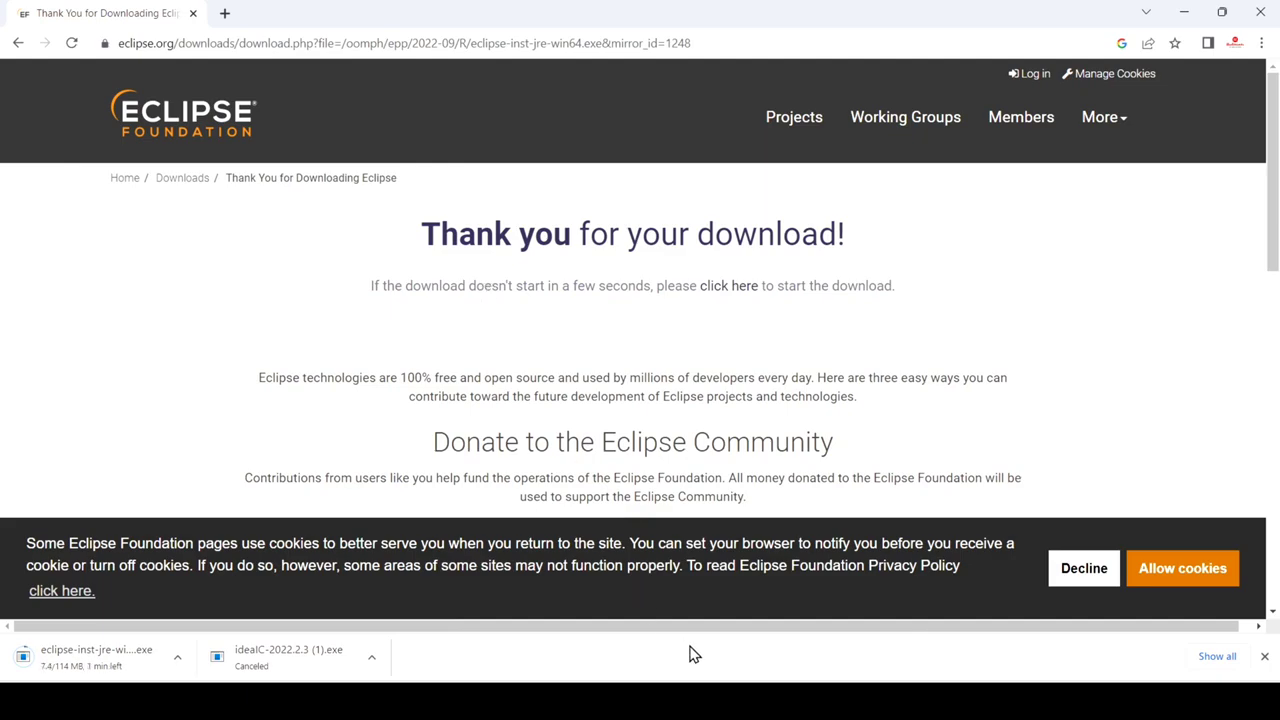
# Run the downloaded eclipse-inst-jre-win64 installer from the Downloads folder and minimize the folder window.
pyautogui.click(1219, 660)
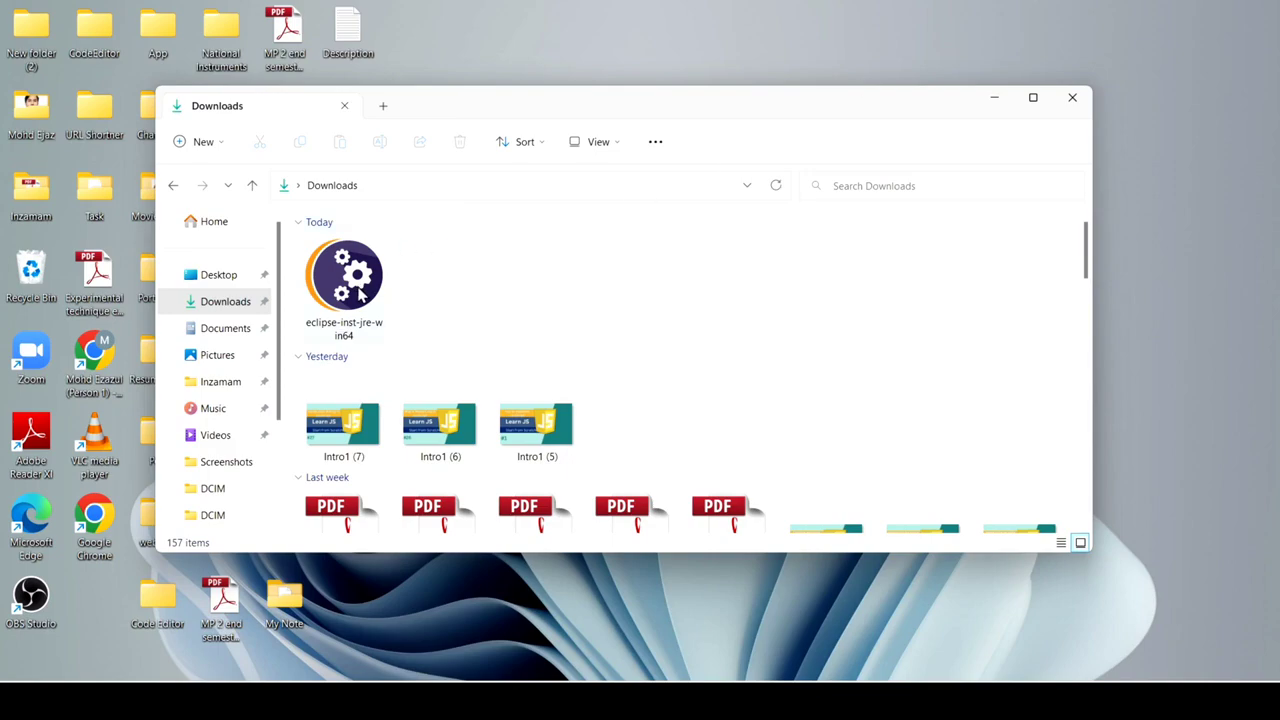
pyautogui.doubleClick(361, 290)
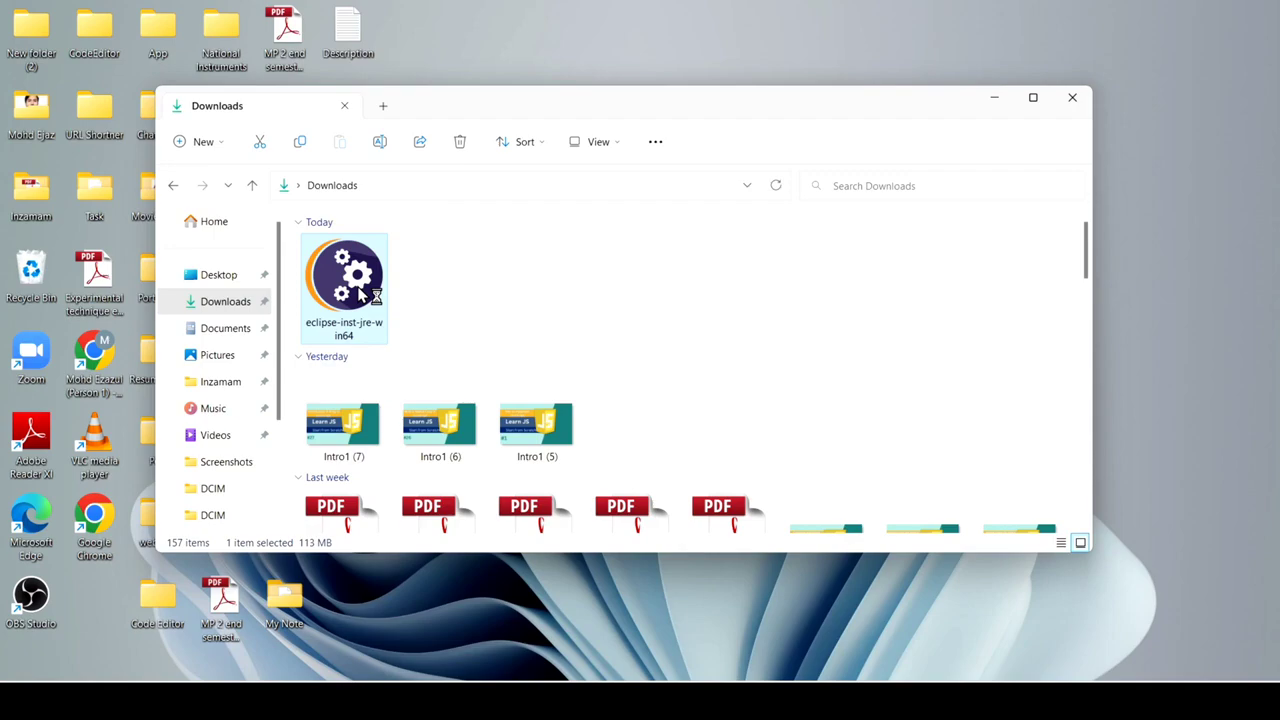
pyautogui.click(996, 104)
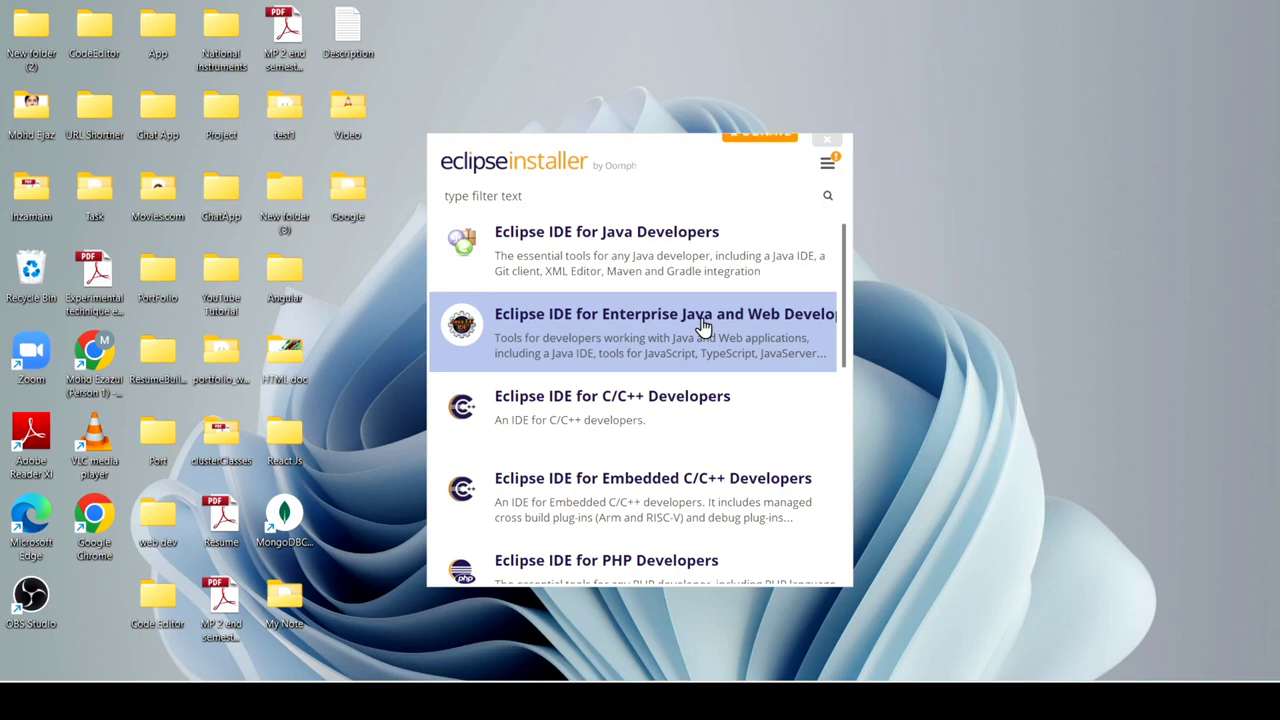
# Install the Eclipse IDE for Java Developers package with the default Java VM, installation folder and shortcut options.
pyautogui.scroll(-2, 703, 326)
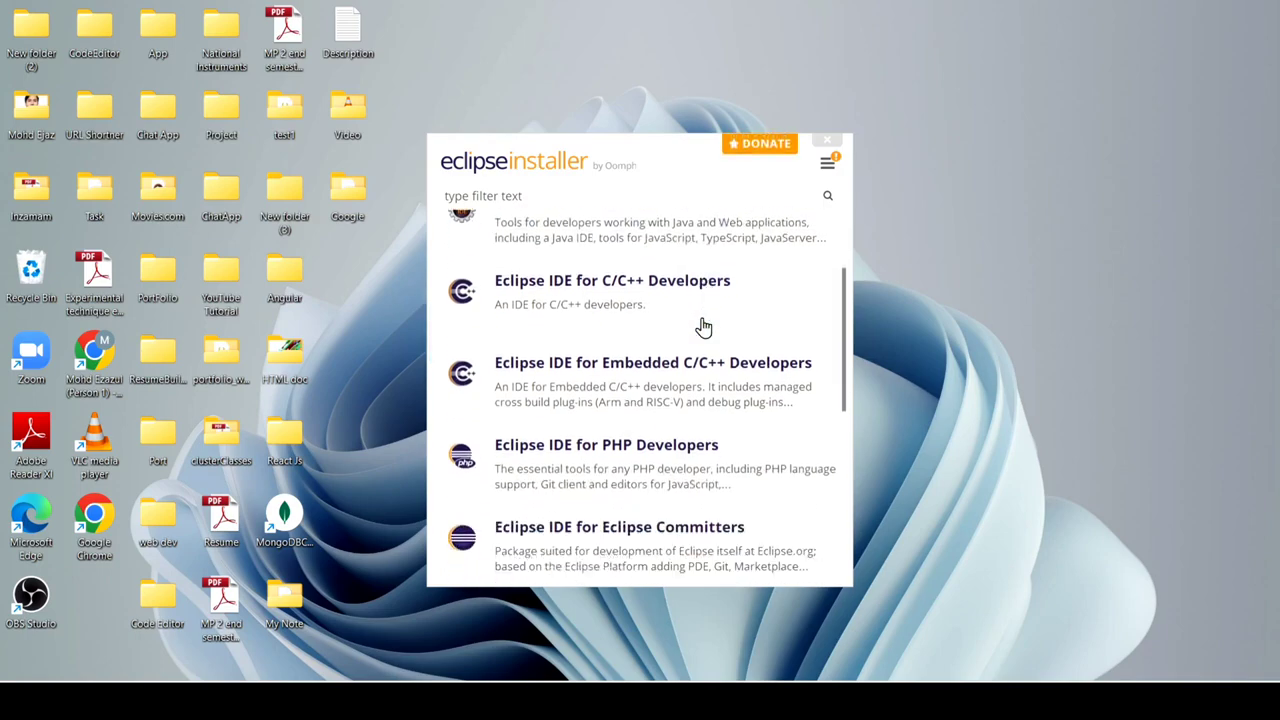
pyautogui.scroll(-2, 646, 420)
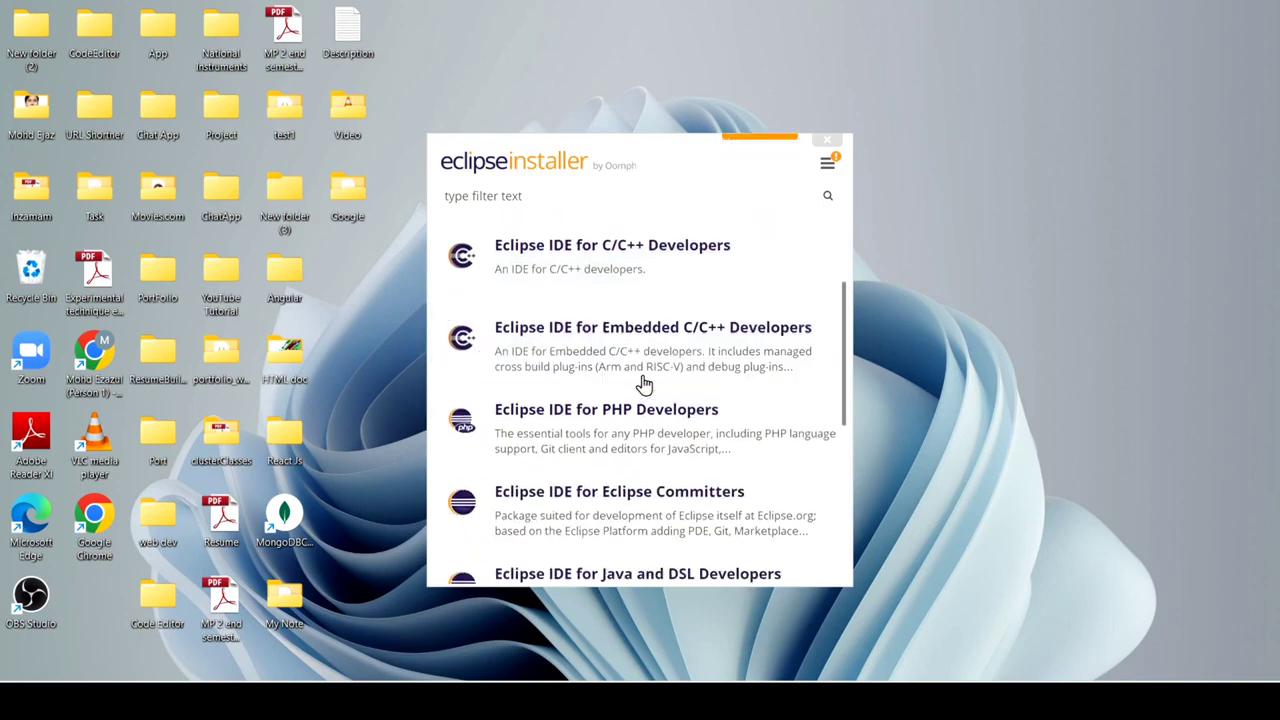
pyautogui.scroll(4, 620, 372)
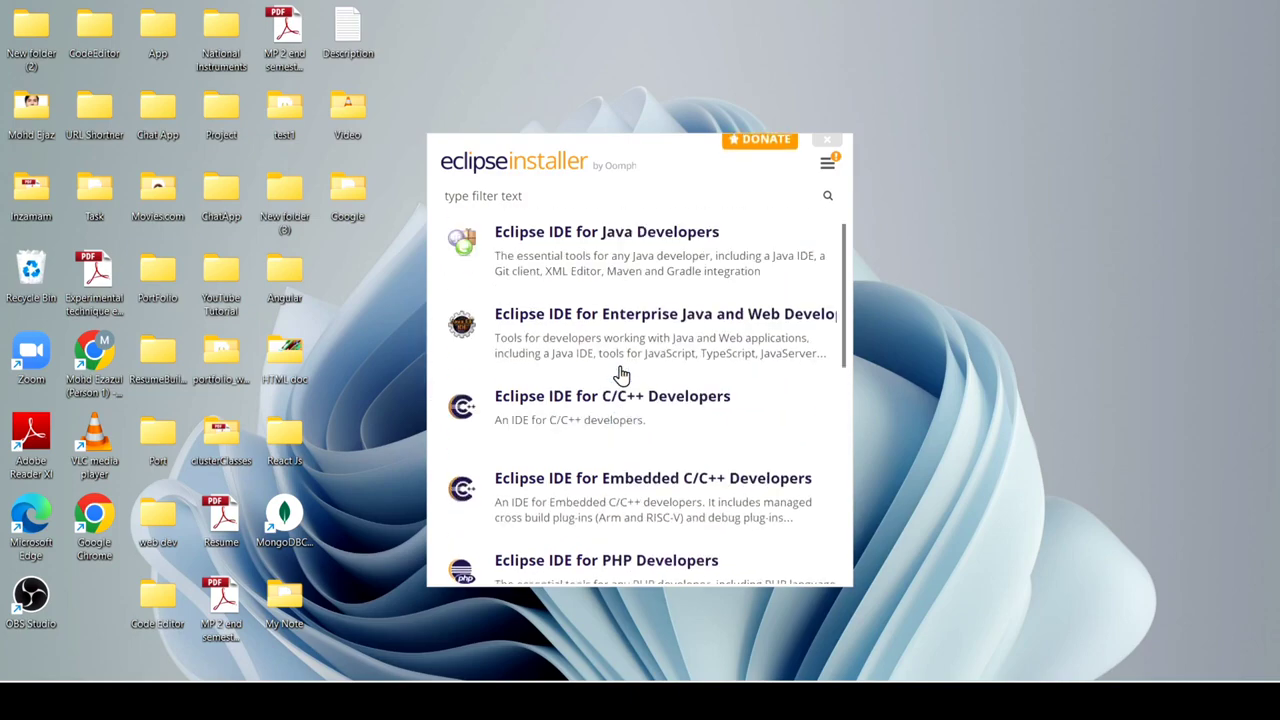
pyautogui.click(671, 234)
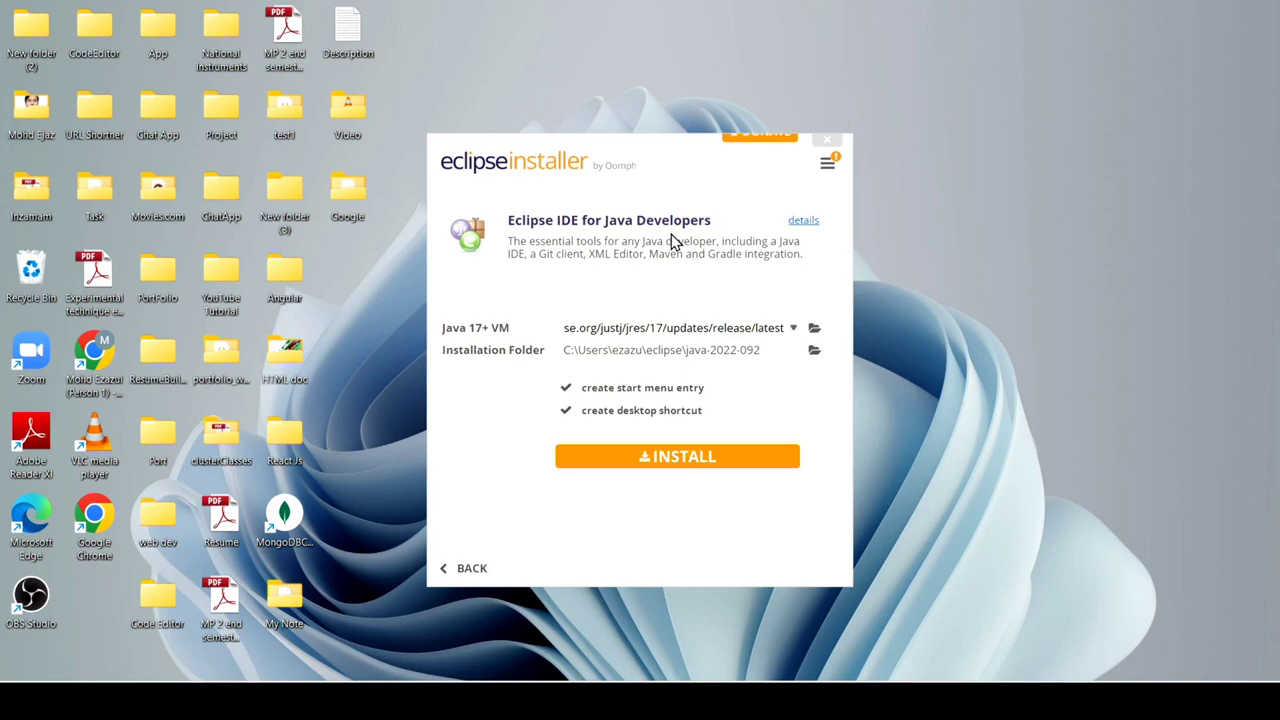
pyautogui.click(668, 460)
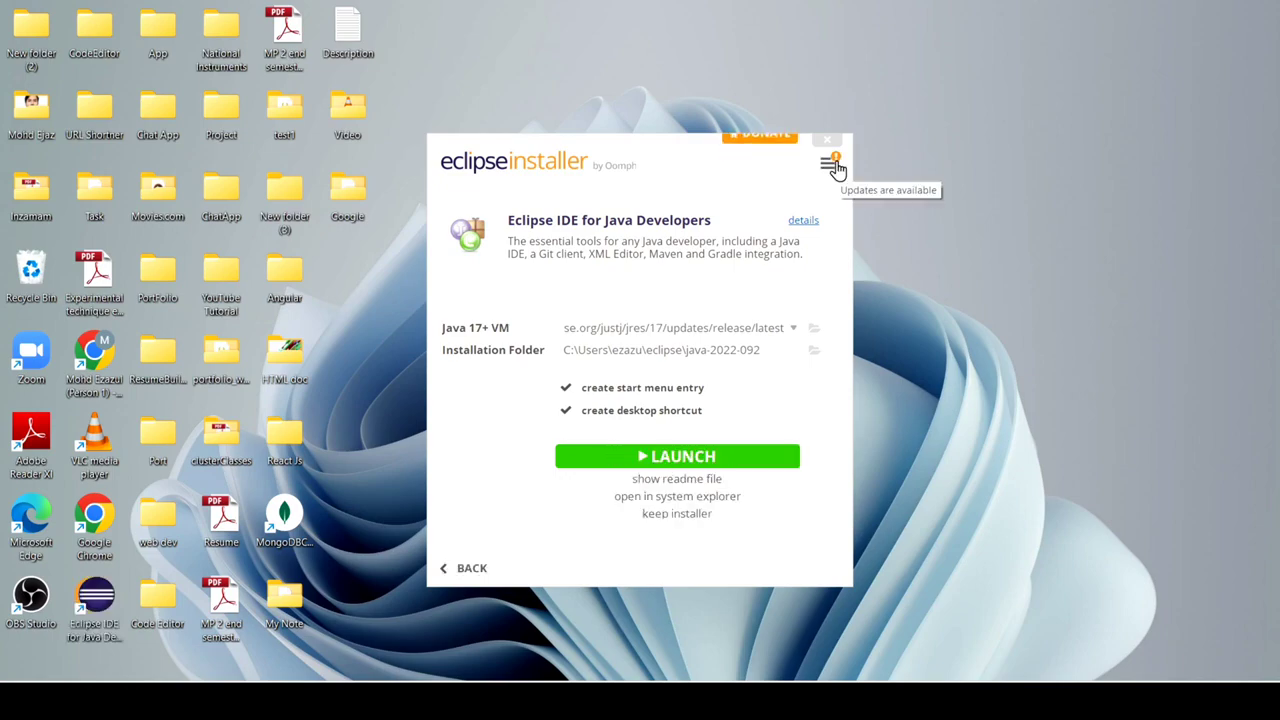
# Launch the installed Eclipse IDE with the suggested eclipse-workspace directory as the default and no further asking.
pyautogui.click(660, 460)
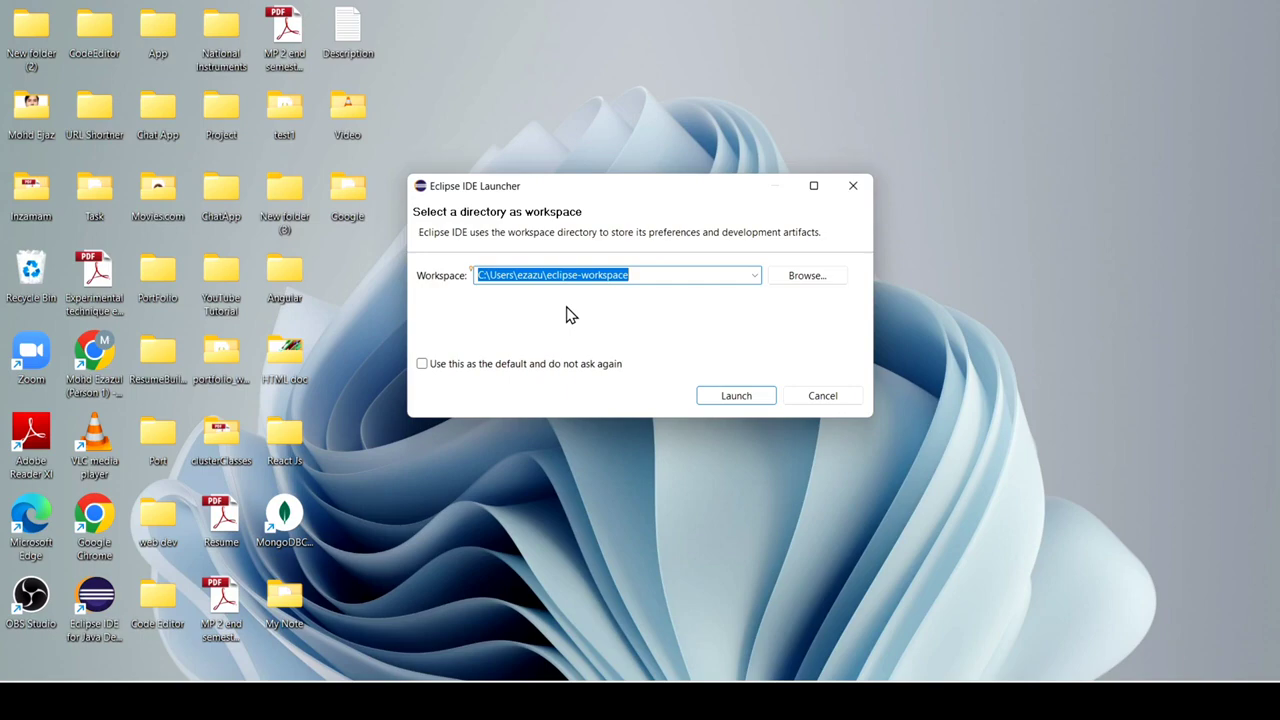
pyautogui.click(422, 365)
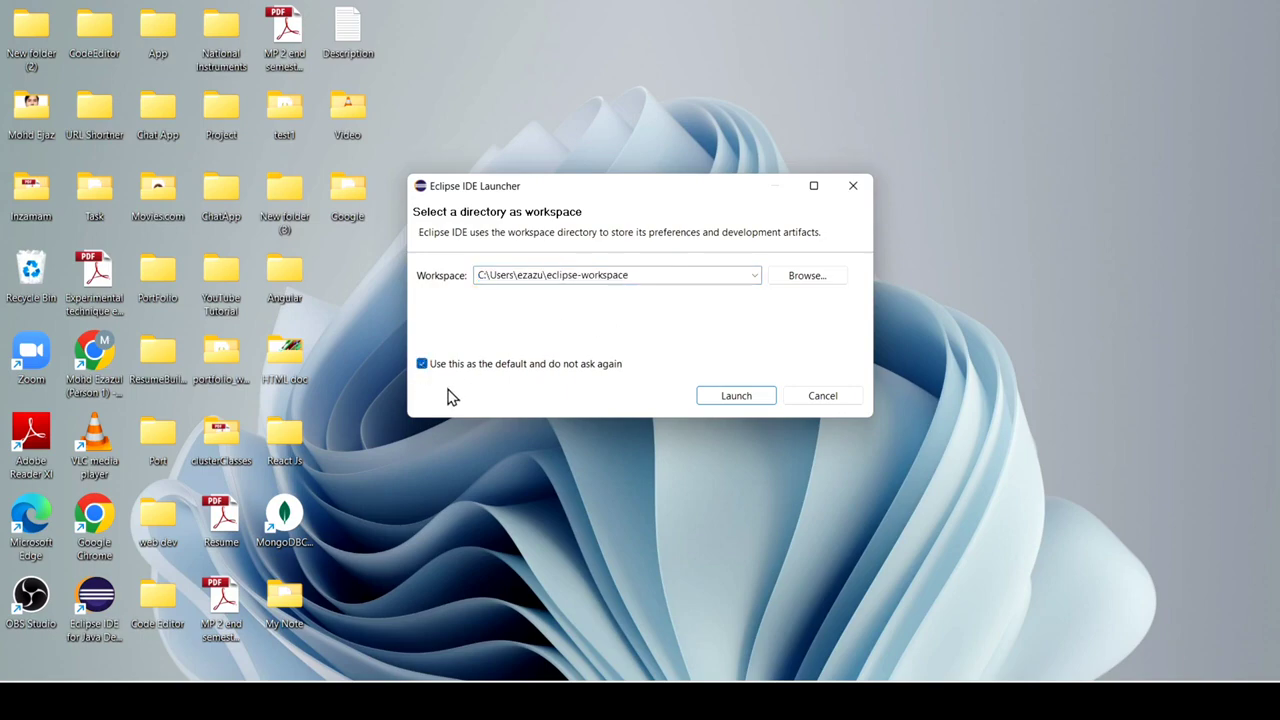
pyautogui.click(720, 398)
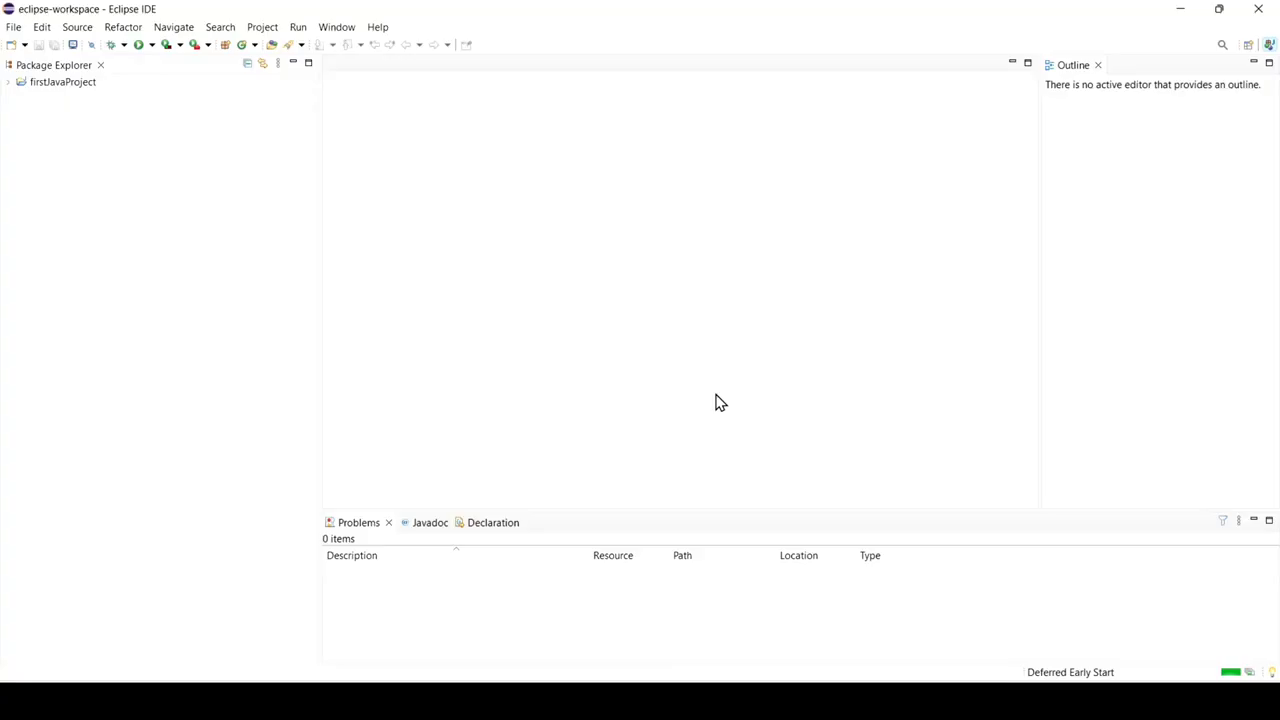
# Create a new Java project named JavaProject with the default location, JavaSE-17 environment and module settings.
pyautogui.click(85, 88)
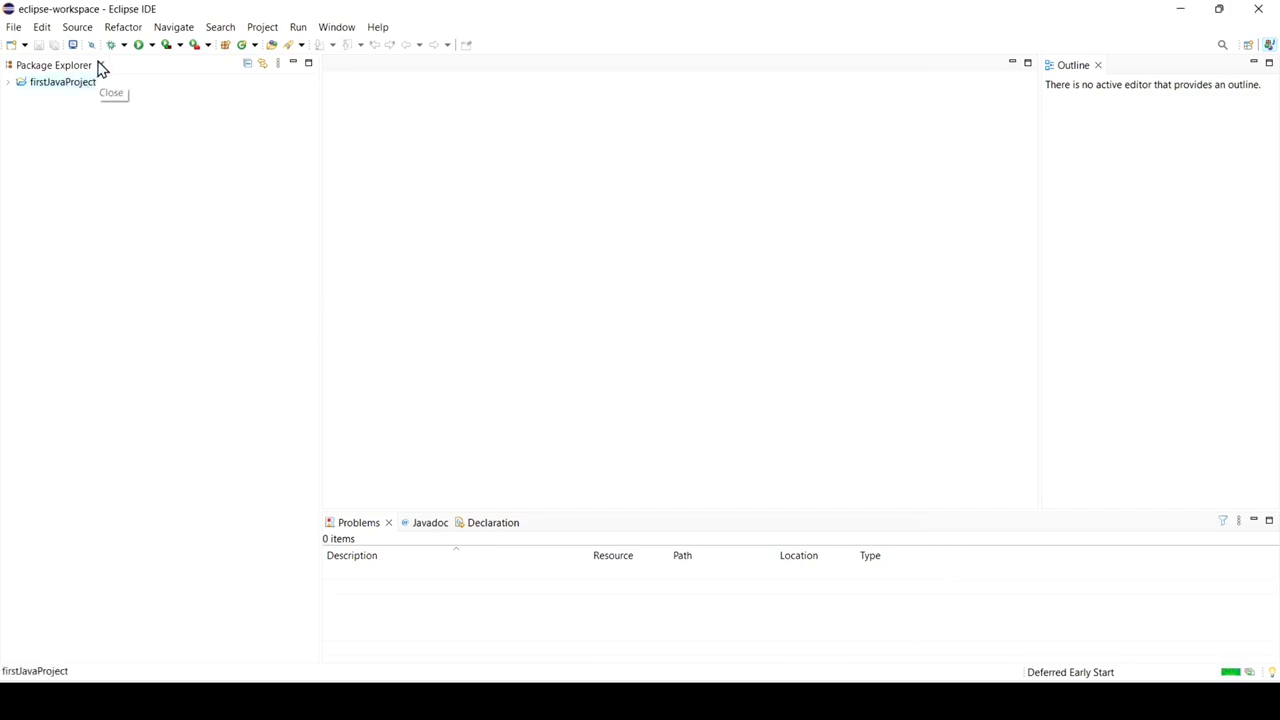
pyautogui.click(16, 30)
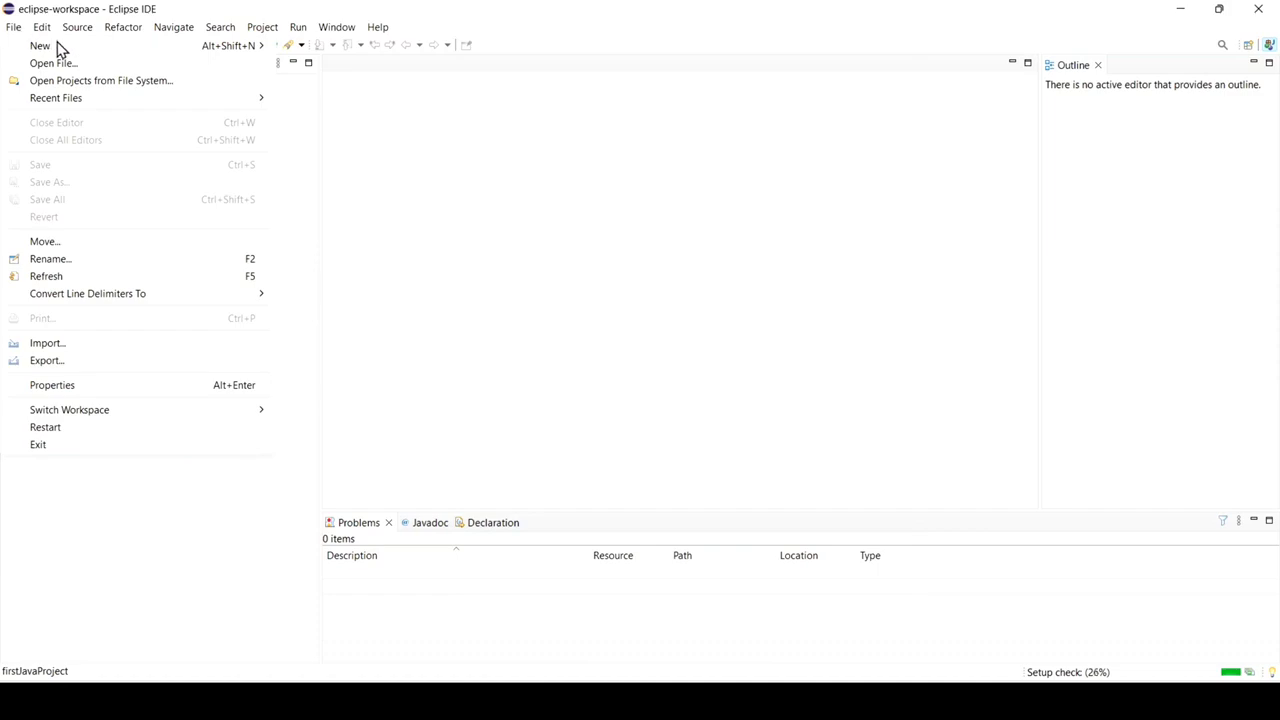
pyautogui.moveTo(60, 47)
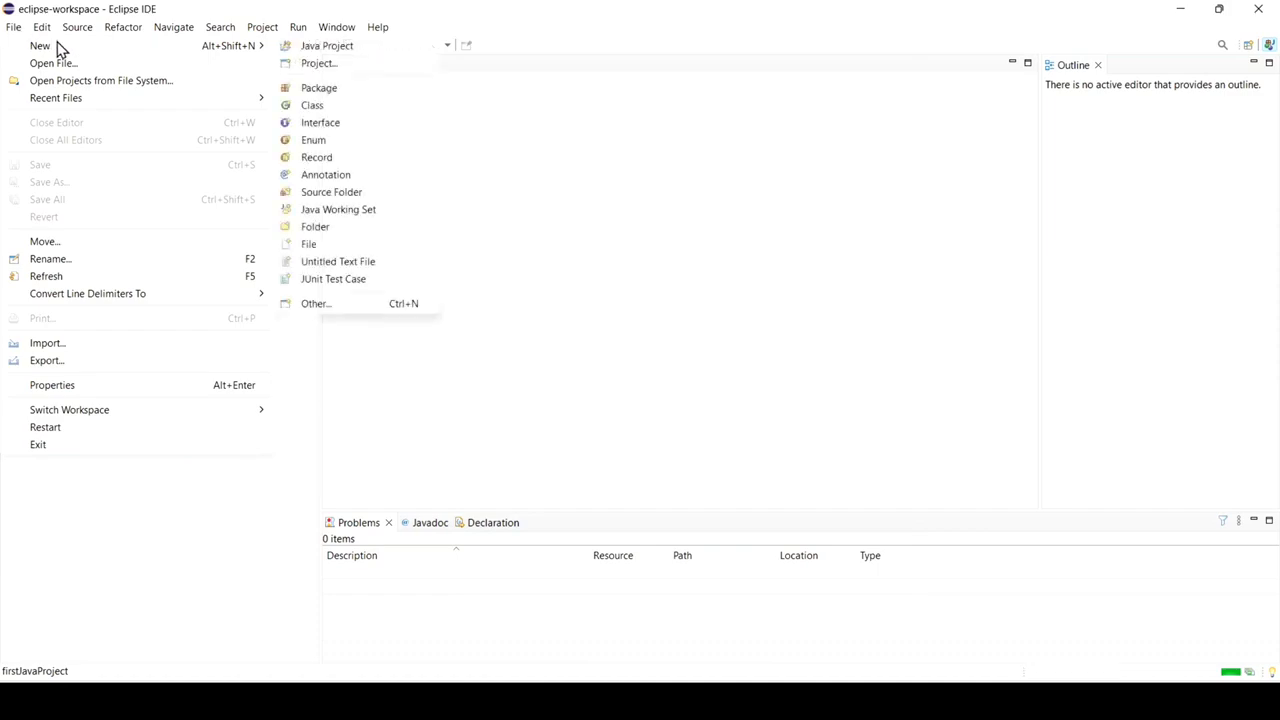
pyautogui.click(348, 50)
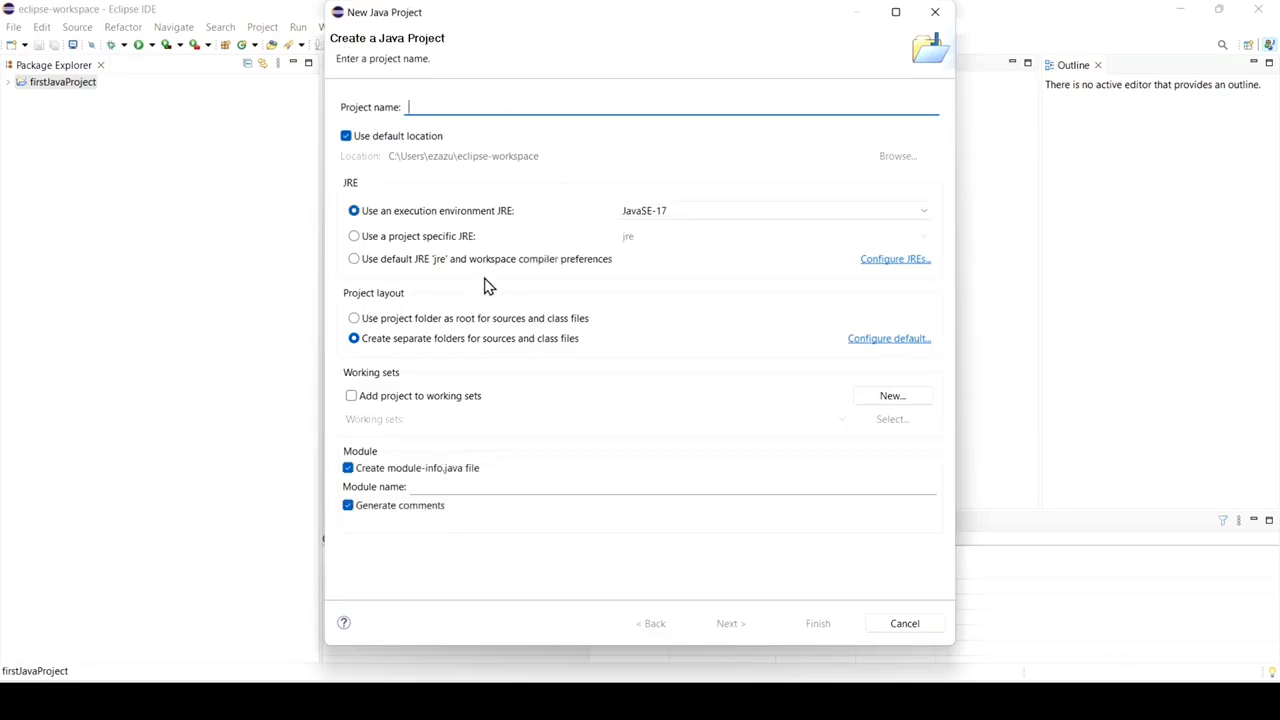
pyautogui.write('Java')
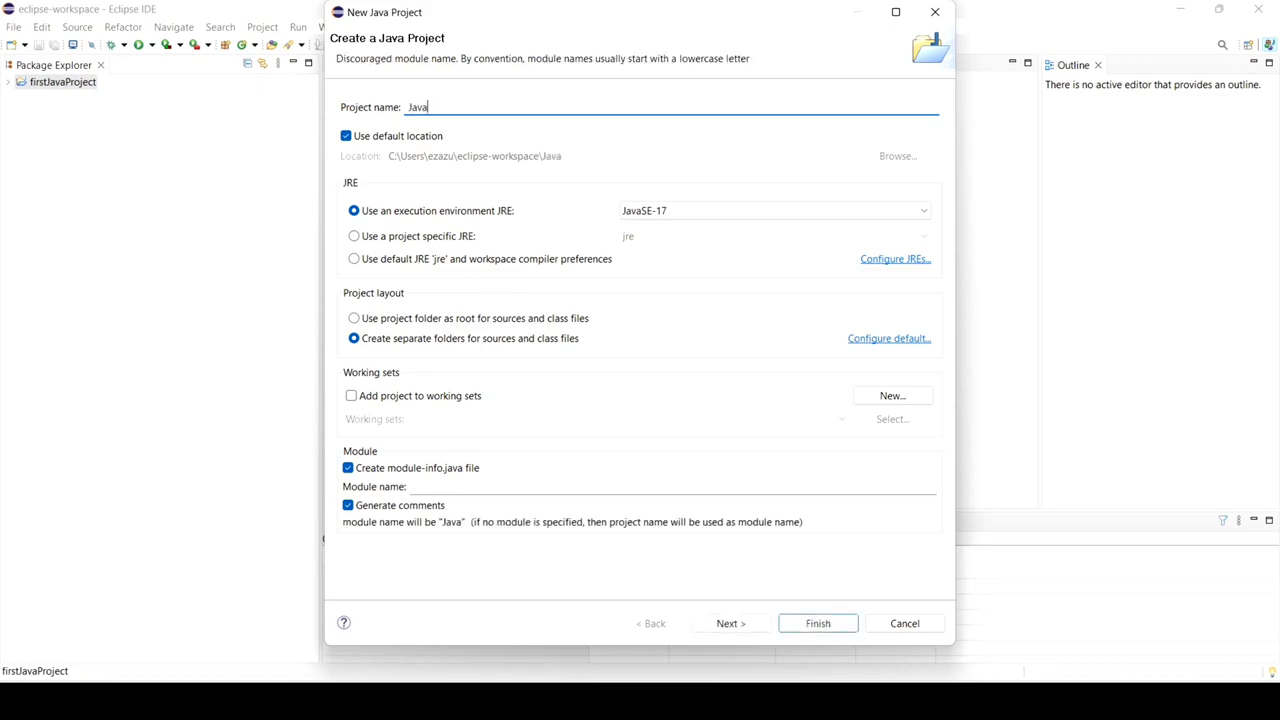
pyautogui.write('Pro')
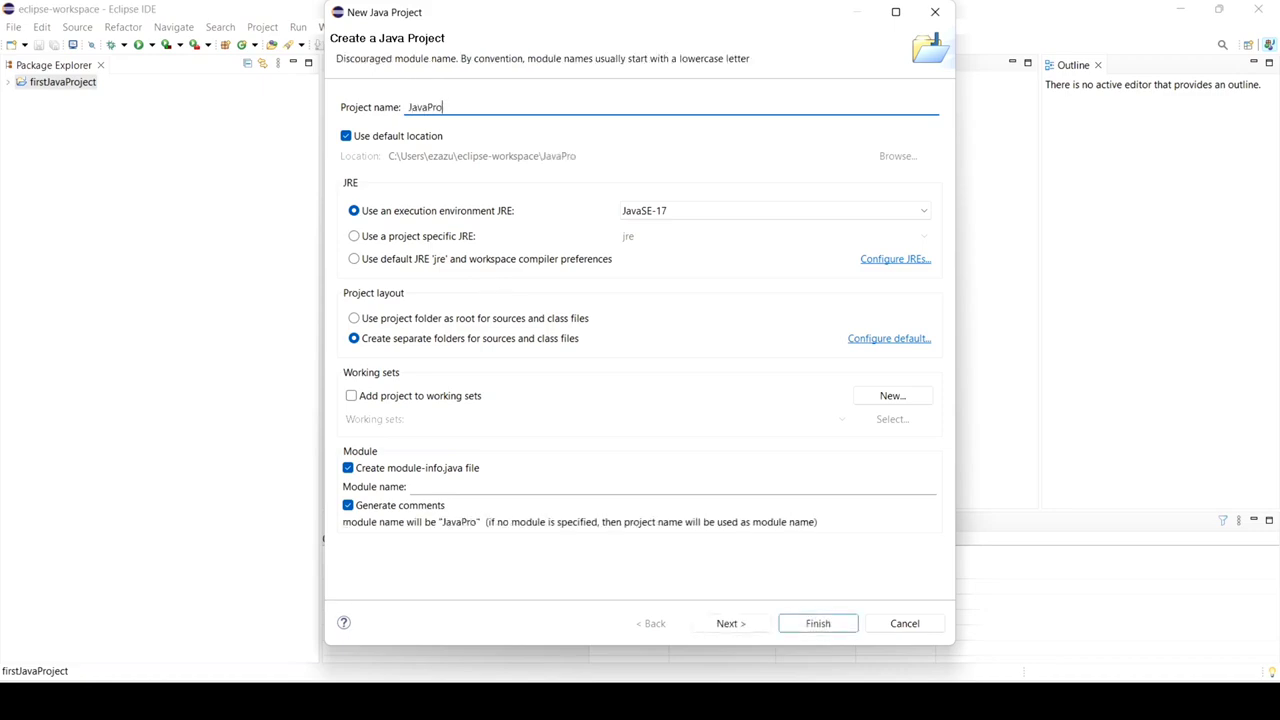
pyautogui.write('ject')
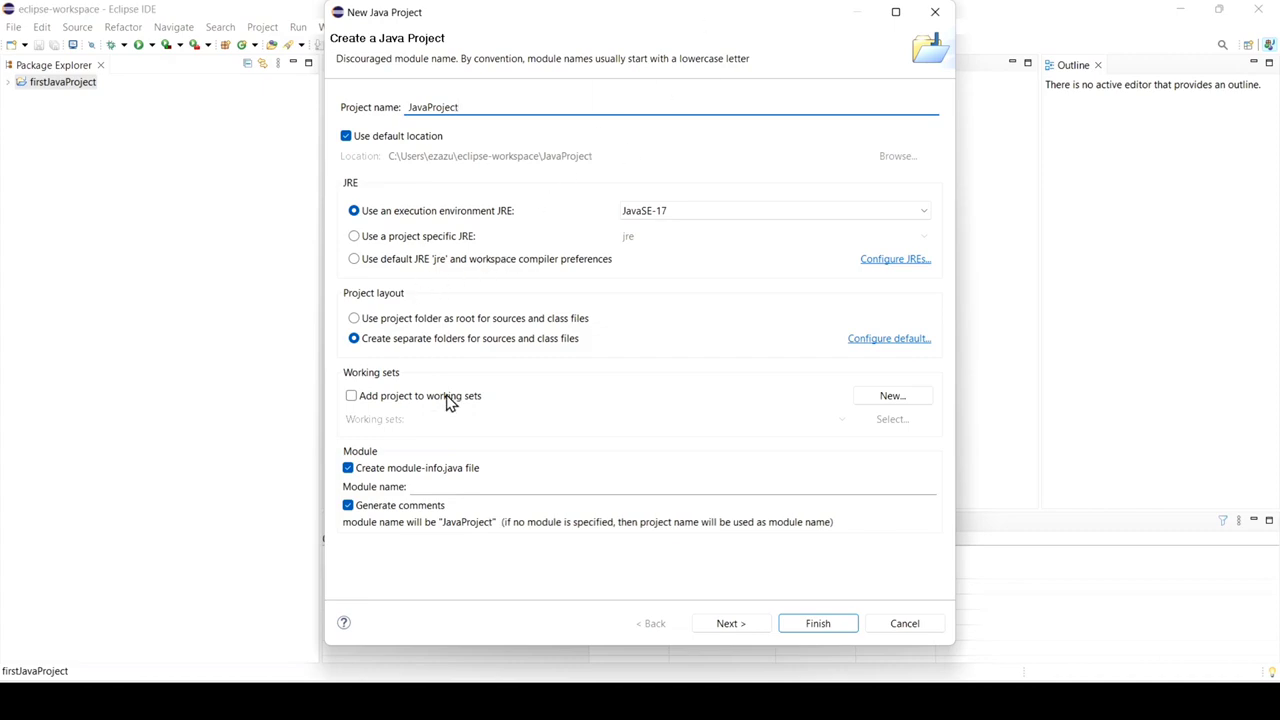
pyautogui.click(838, 623)
pyautogui.click(818, 623)
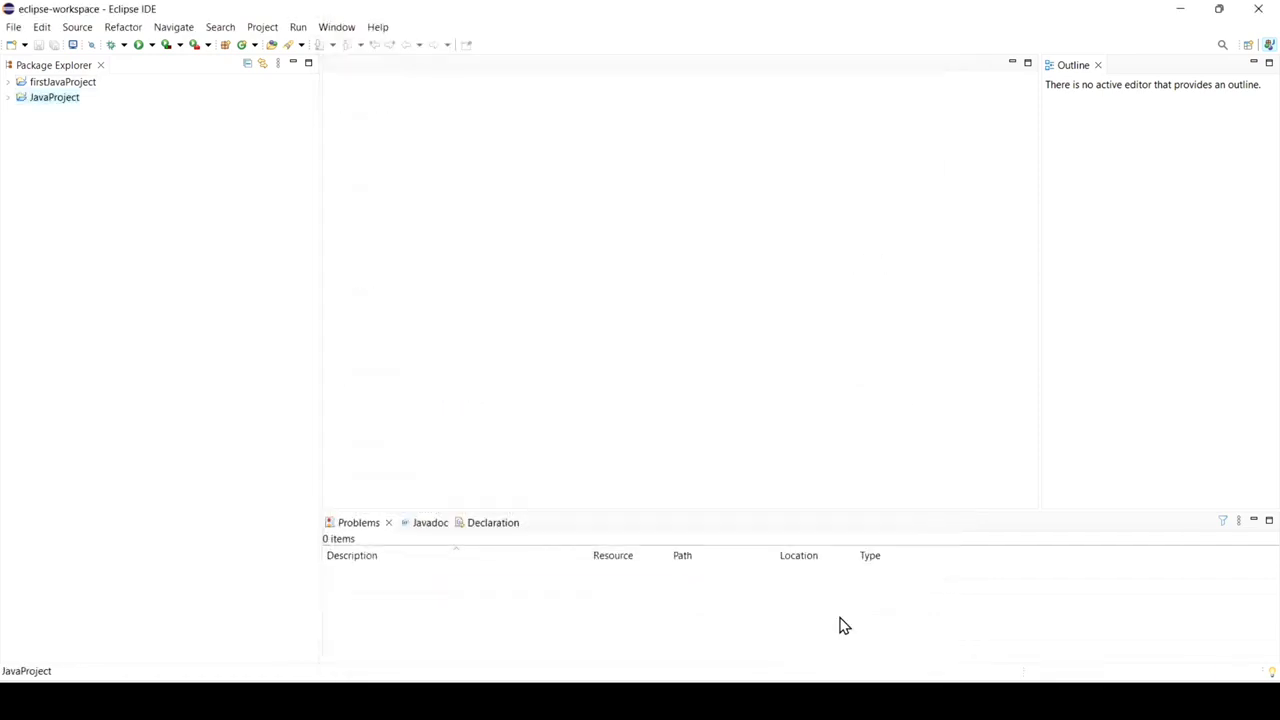
# Start a new class named Main in JavaProject's src folder, with a public static void main stub and no inherited abstract methods.
pyautogui.click(7, 100)
pyautogui.click(7, 100)
pyautogui.click(7, 100)
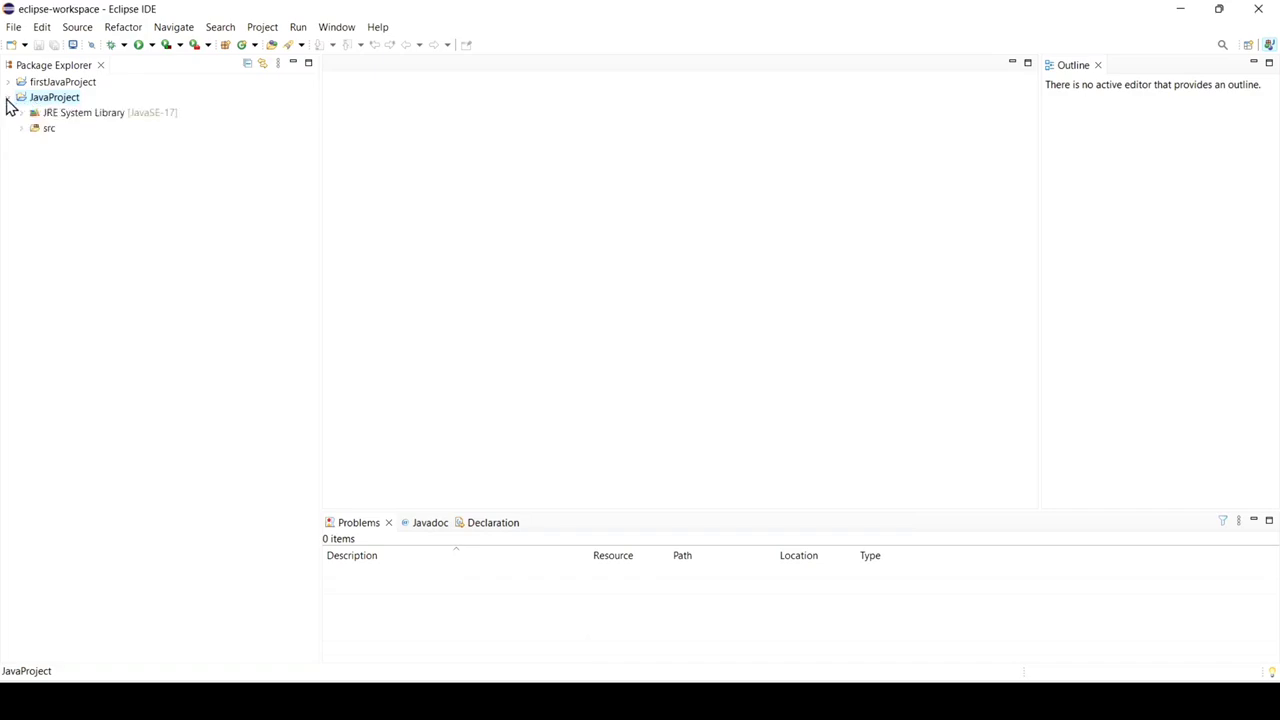
pyautogui.click(23, 130)
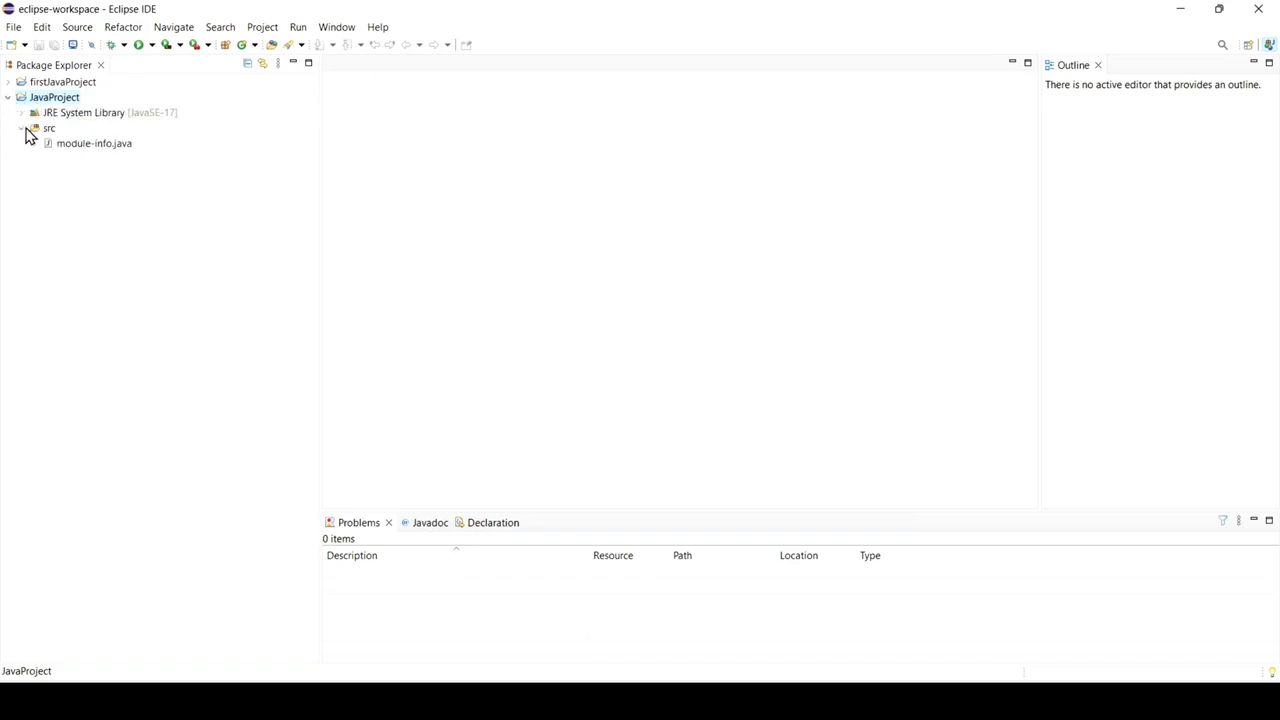
pyautogui.rightClick(42, 132)
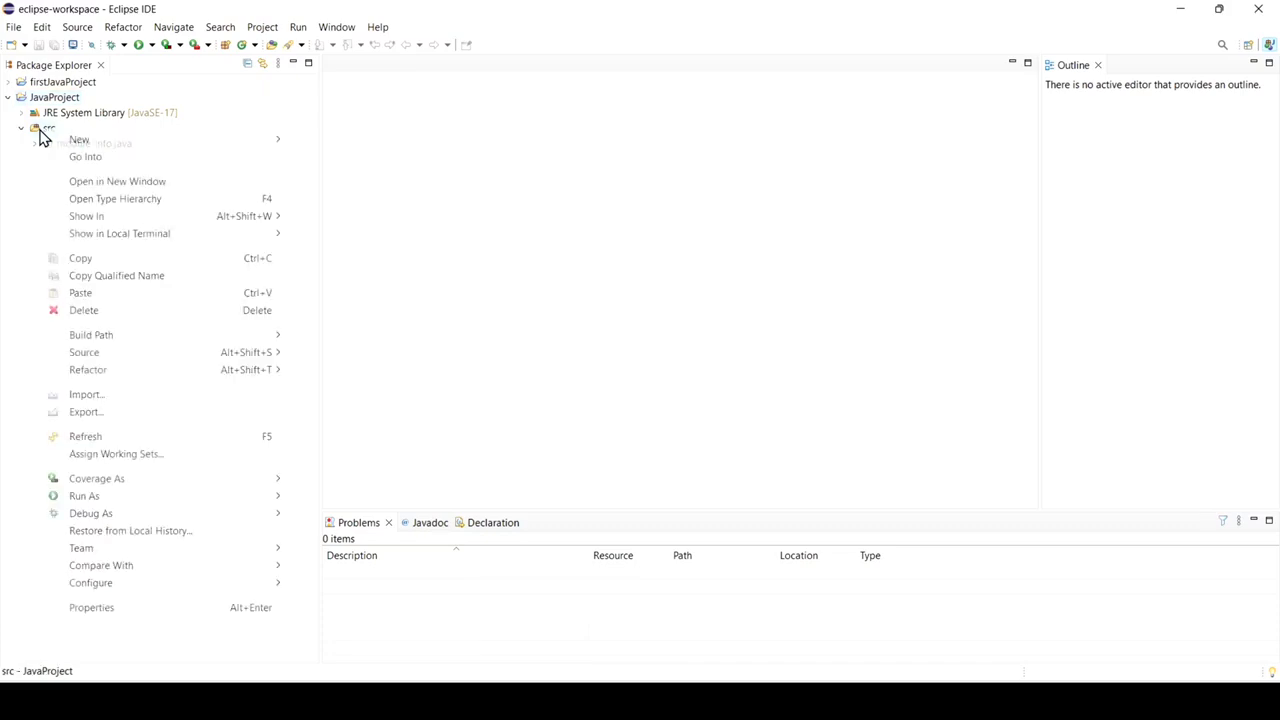
pyautogui.moveTo(125, 145)
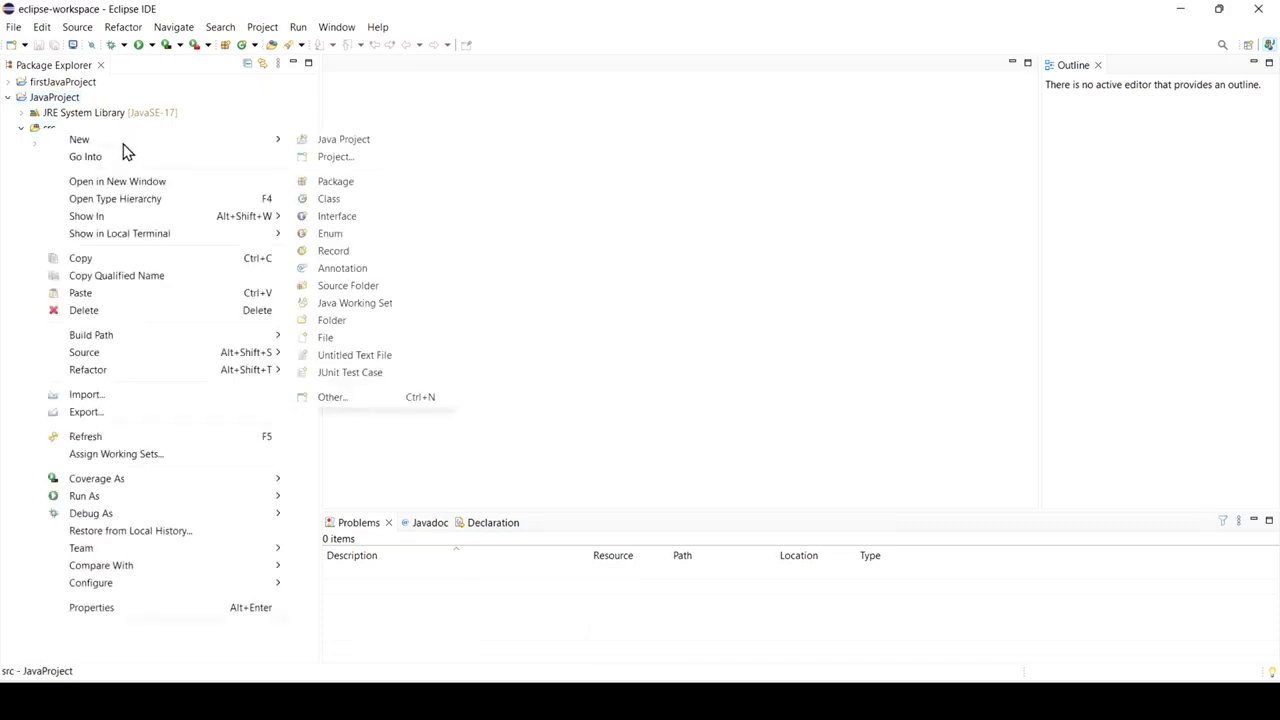
pyautogui.click(351, 205)
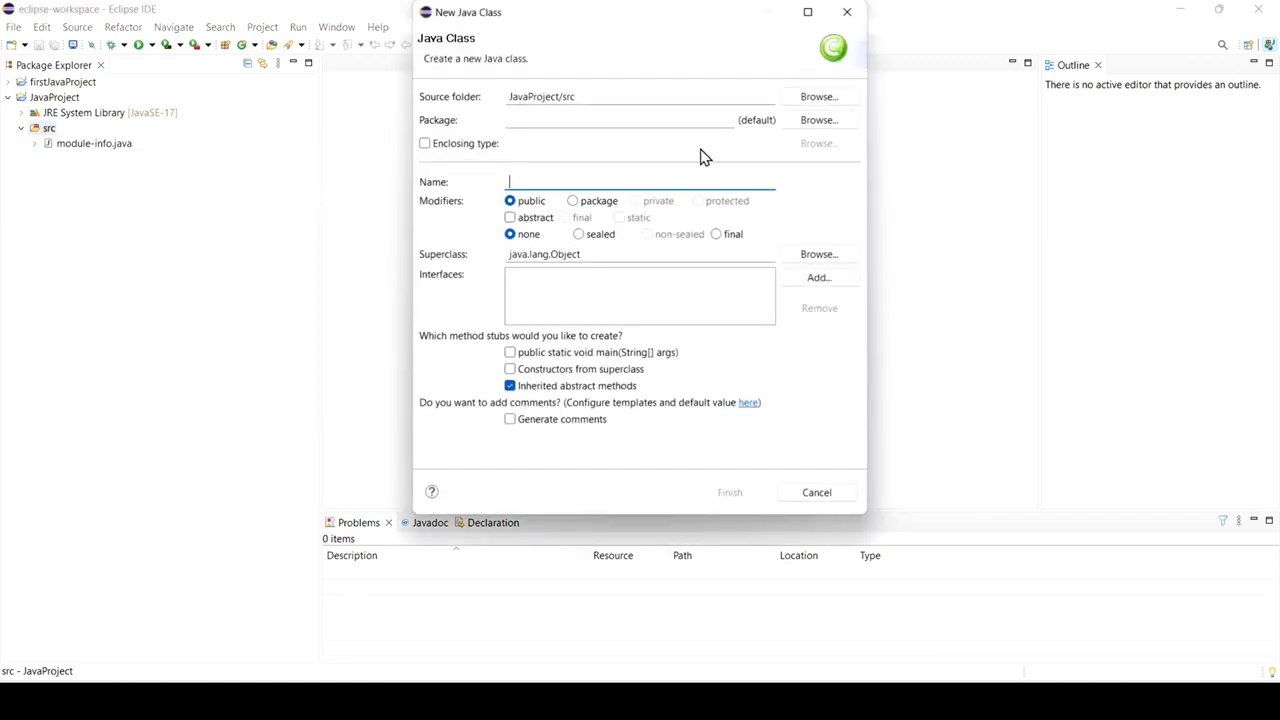
pyautogui.write('M')
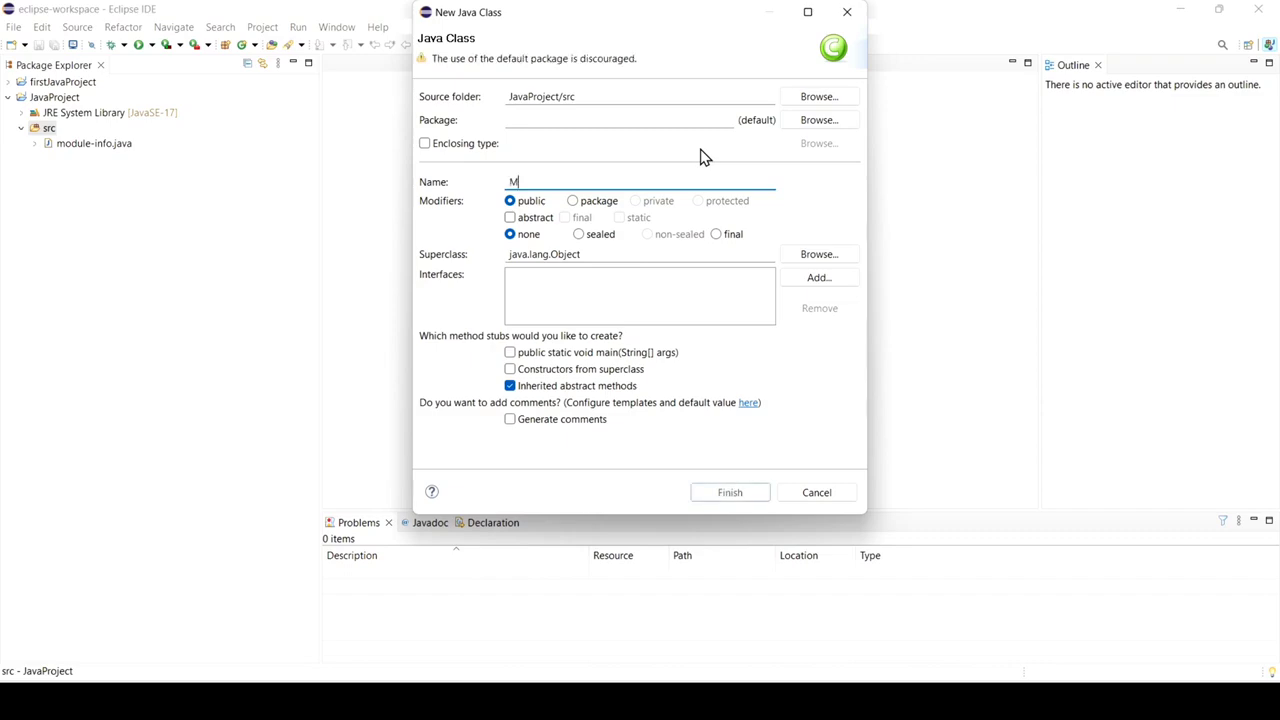
pyautogui.write('ain')
pyautogui.click(511, 358)
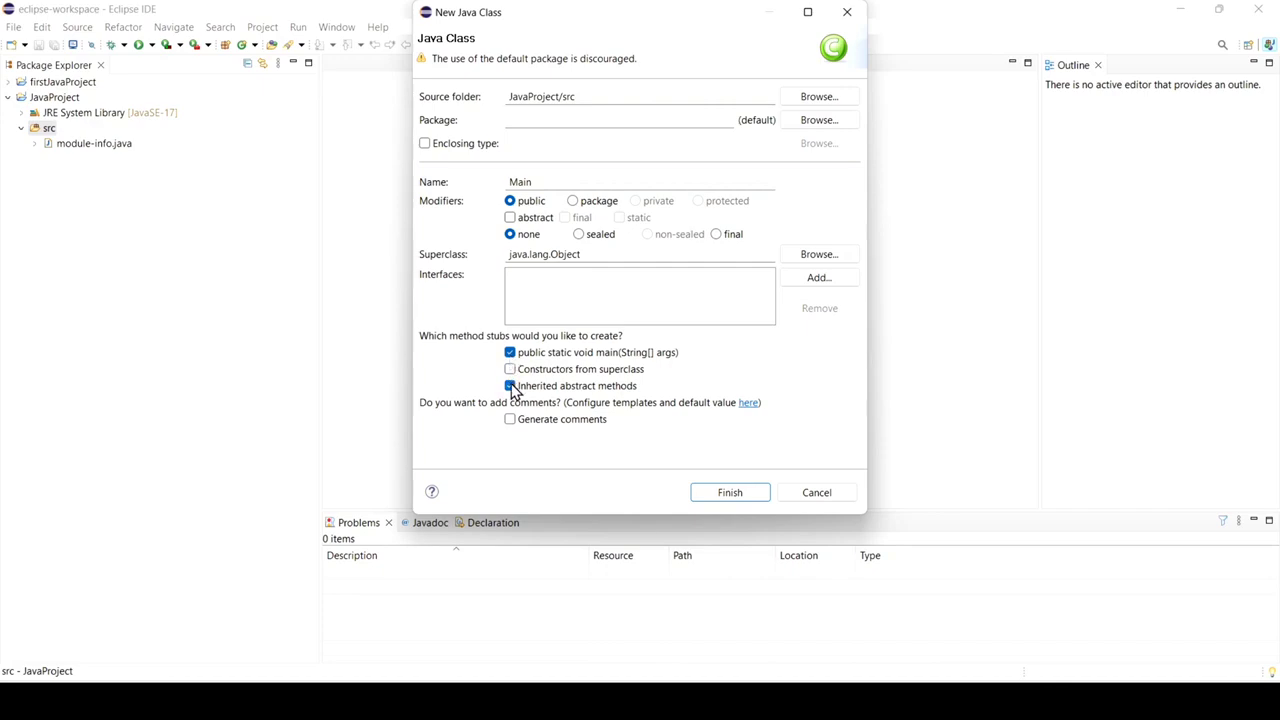
pyautogui.click(512, 389)
# Set the class's package to "com." followed by the author's first name in lowercase, and create the Main class.
pyautogui.click(594, 117)
pyautogui.write('com.')
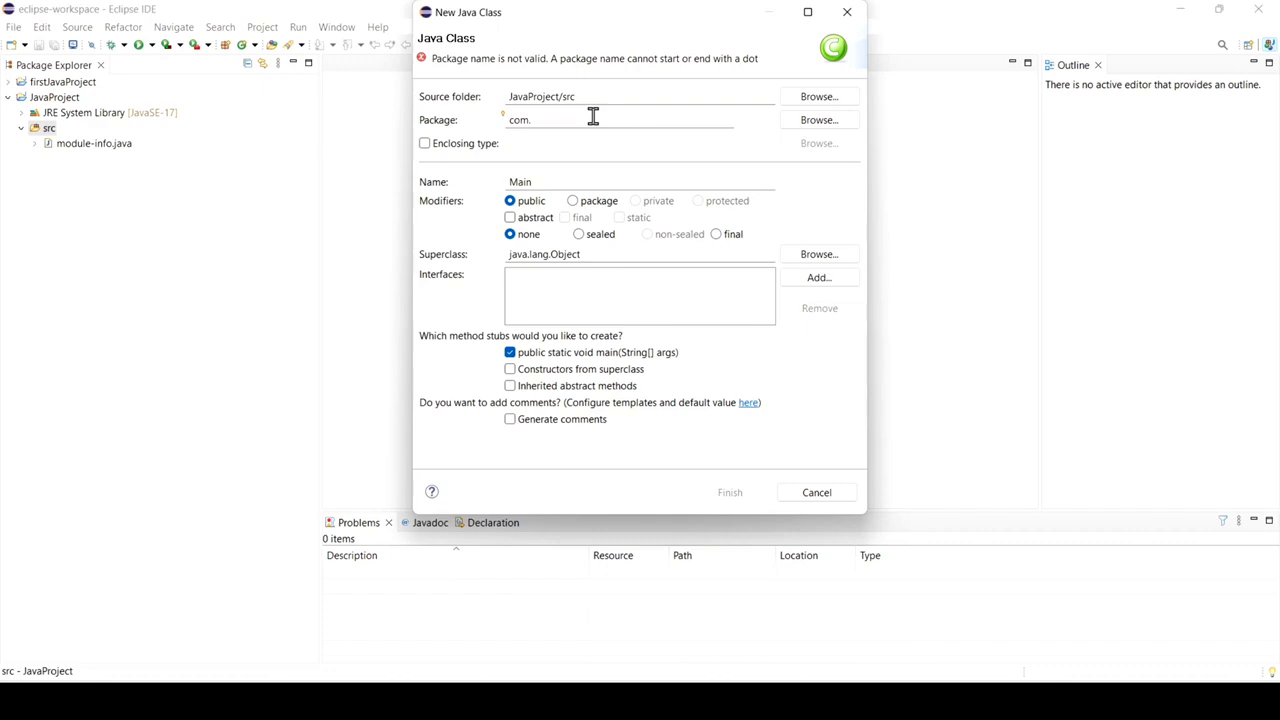
pyautogui.write('Eja')
pyautogui.press('BackSpace')
pyautogui.press('BackSpace')
pyautogui.press('BackSpace')
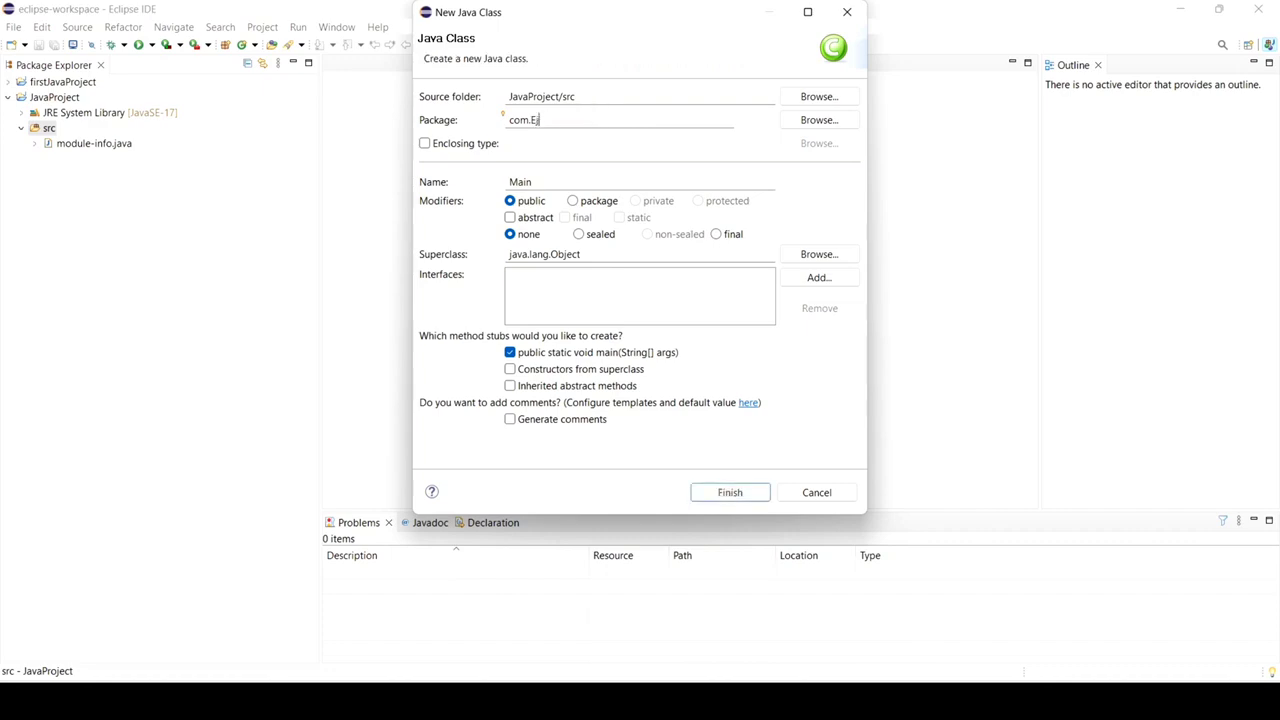
pyautogui.write('ejaz')
pyautogui.moveTo(583, 118); pyautogui.dragTo(503, 125)
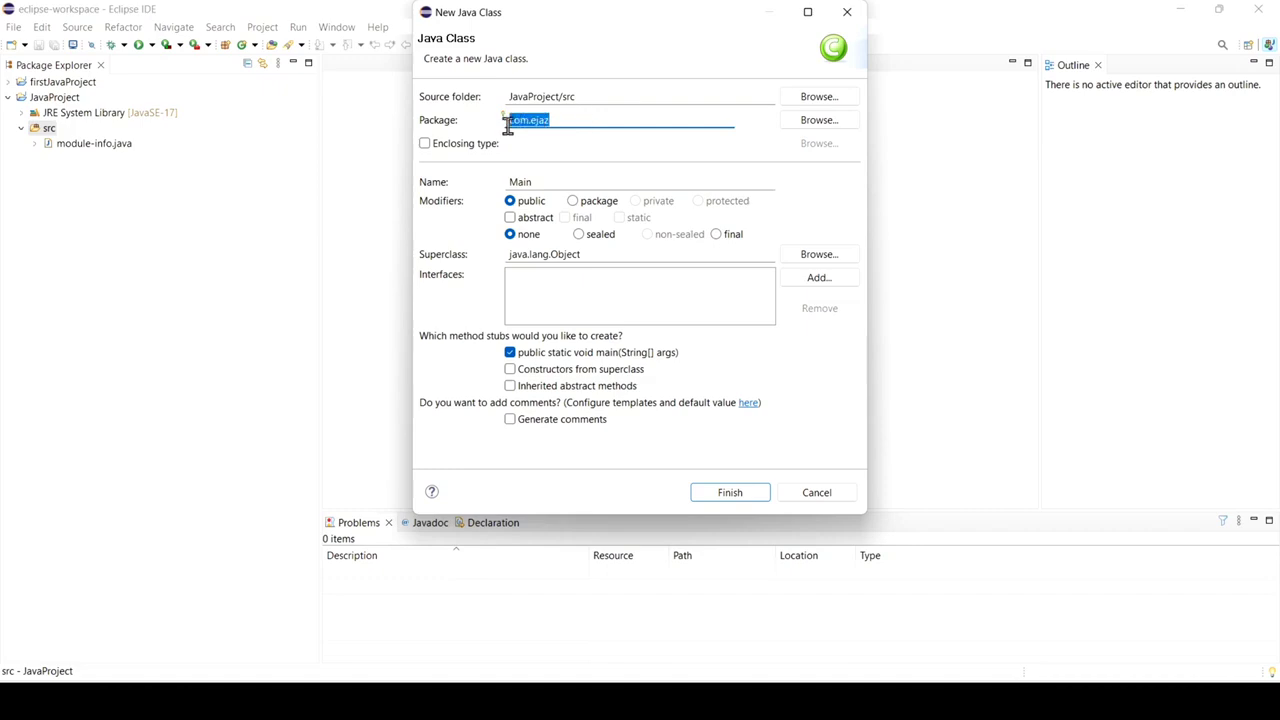
pyautogui.click(566, 122)
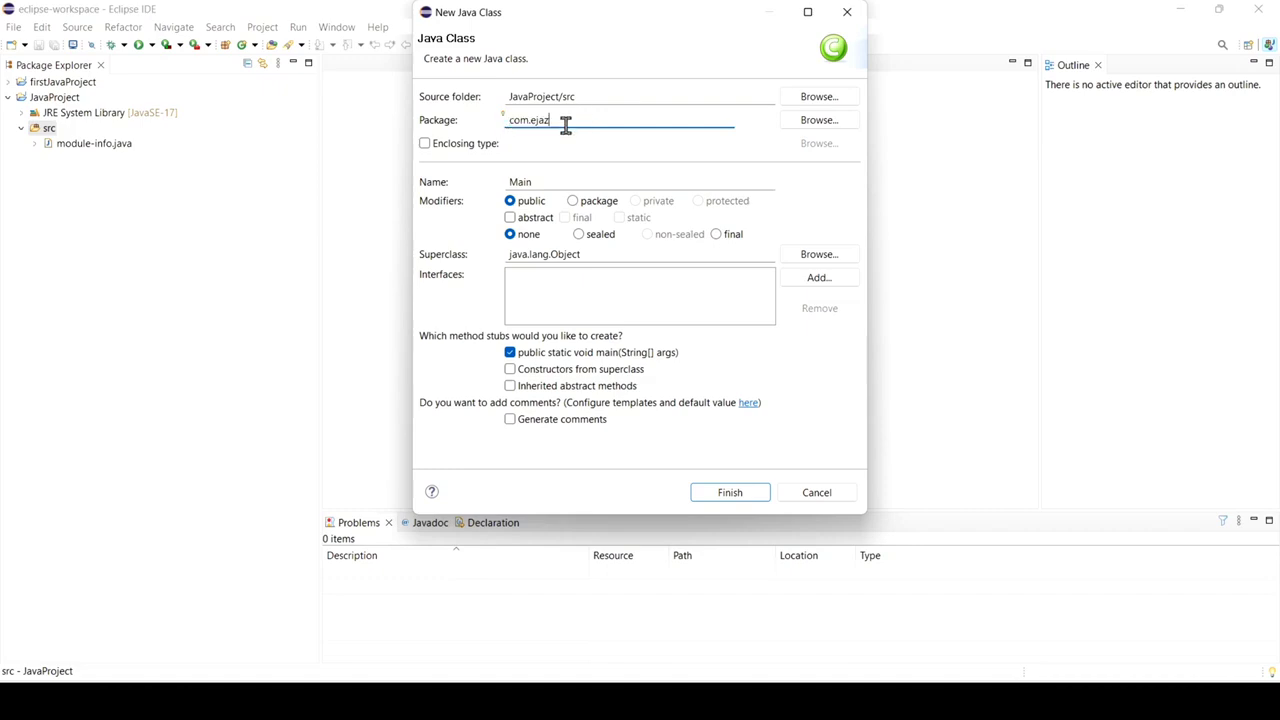
pyautogui.click(740, 496)
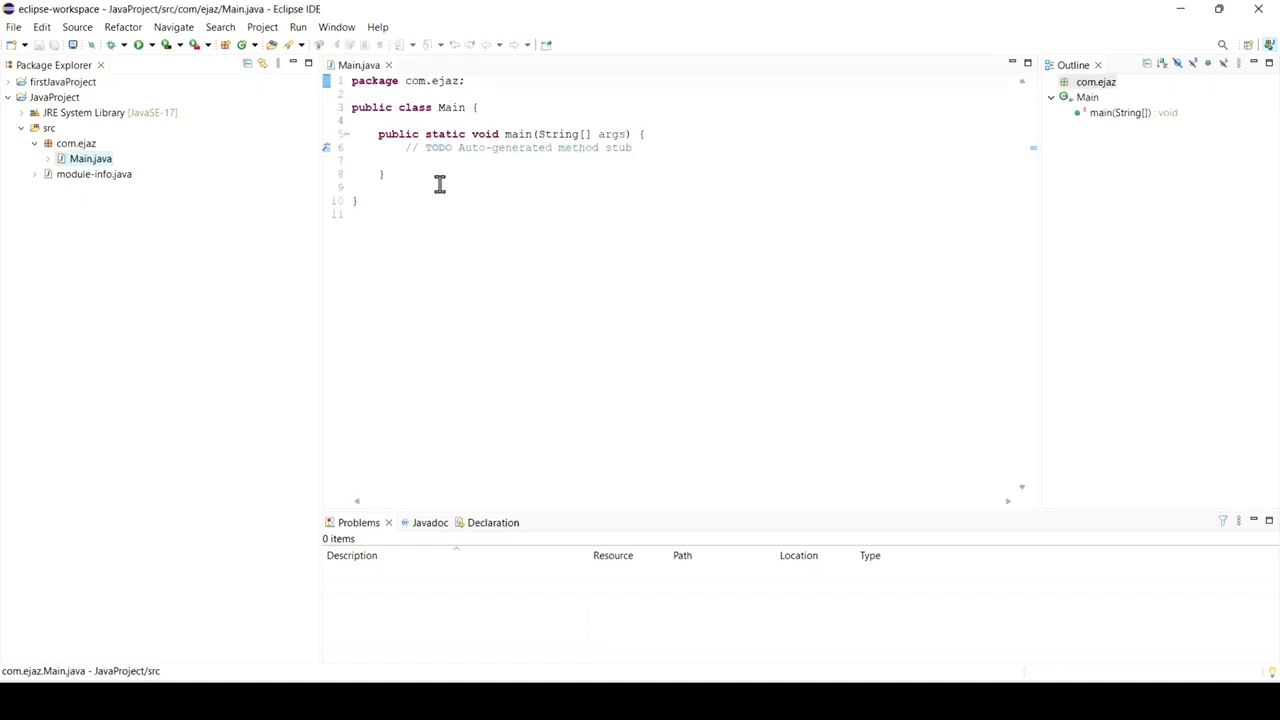
# Replace the TODO comment in the main method with the statement System.out.println("Hi BroLearners");.
pyautogui.moveTo(654, 149); pyautogui.dragTo(407, 152)
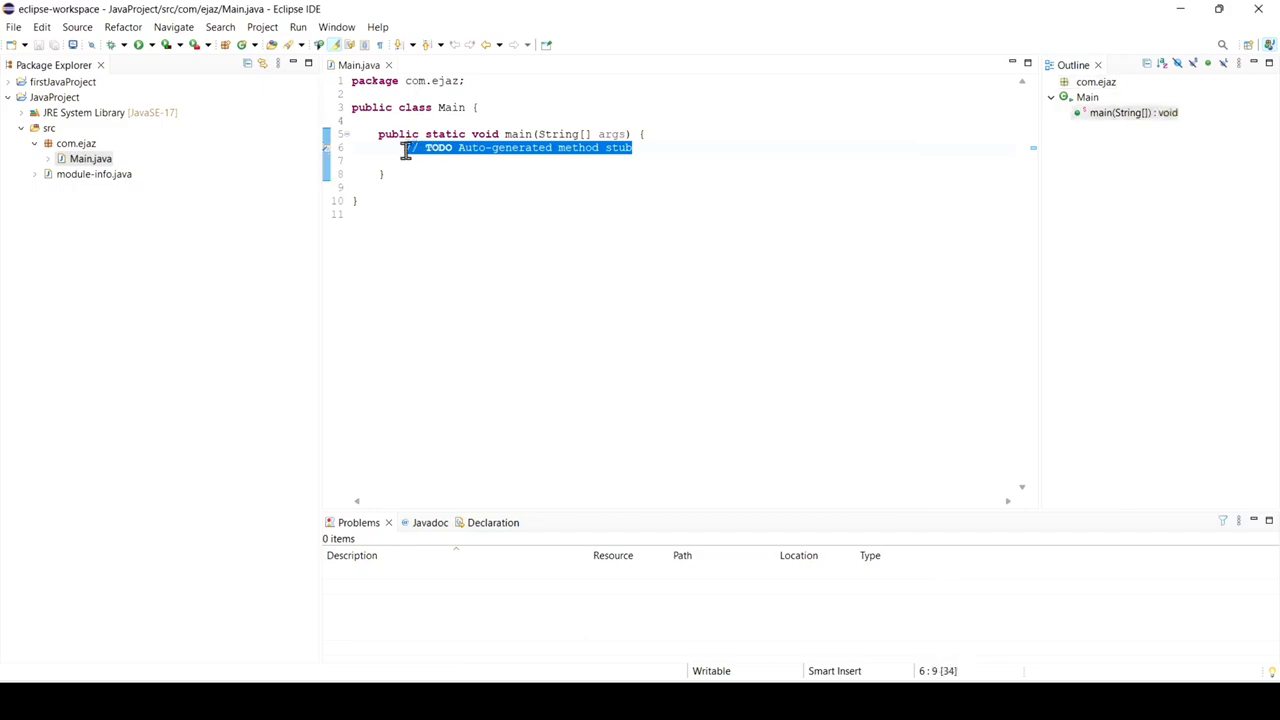
pyautogui.write('Sys')
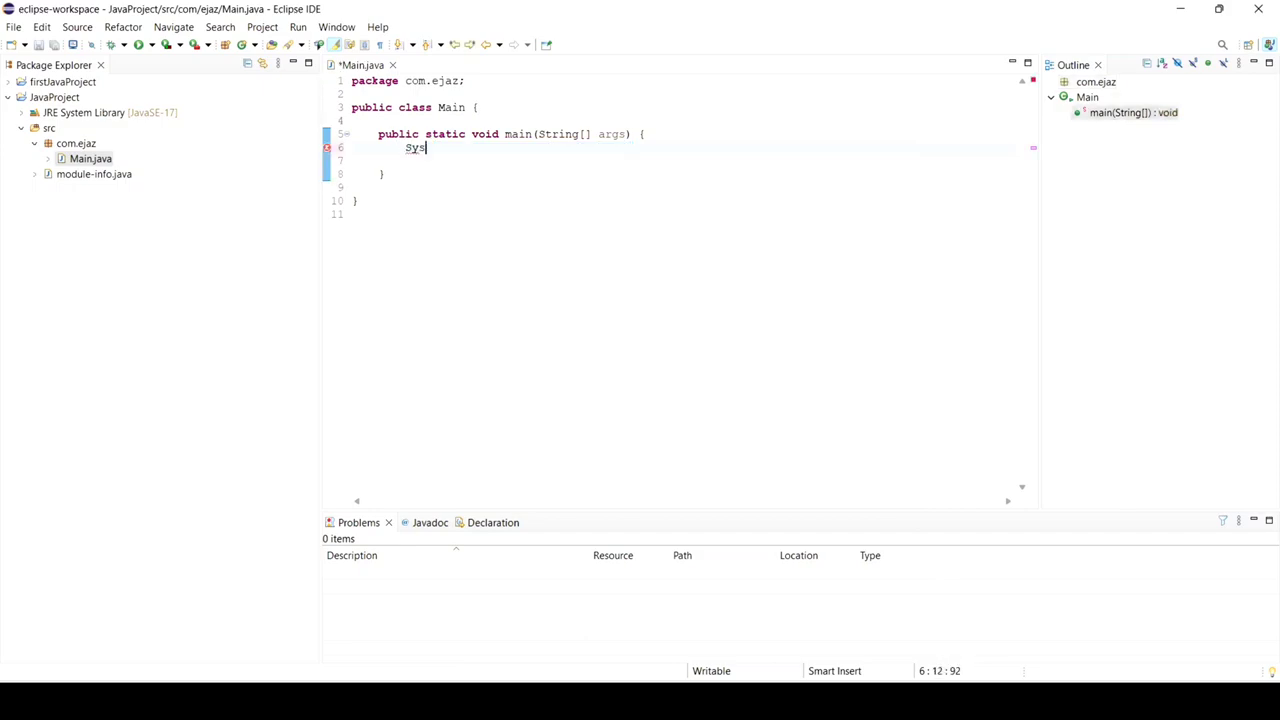
pyautogui.write('tem.out')
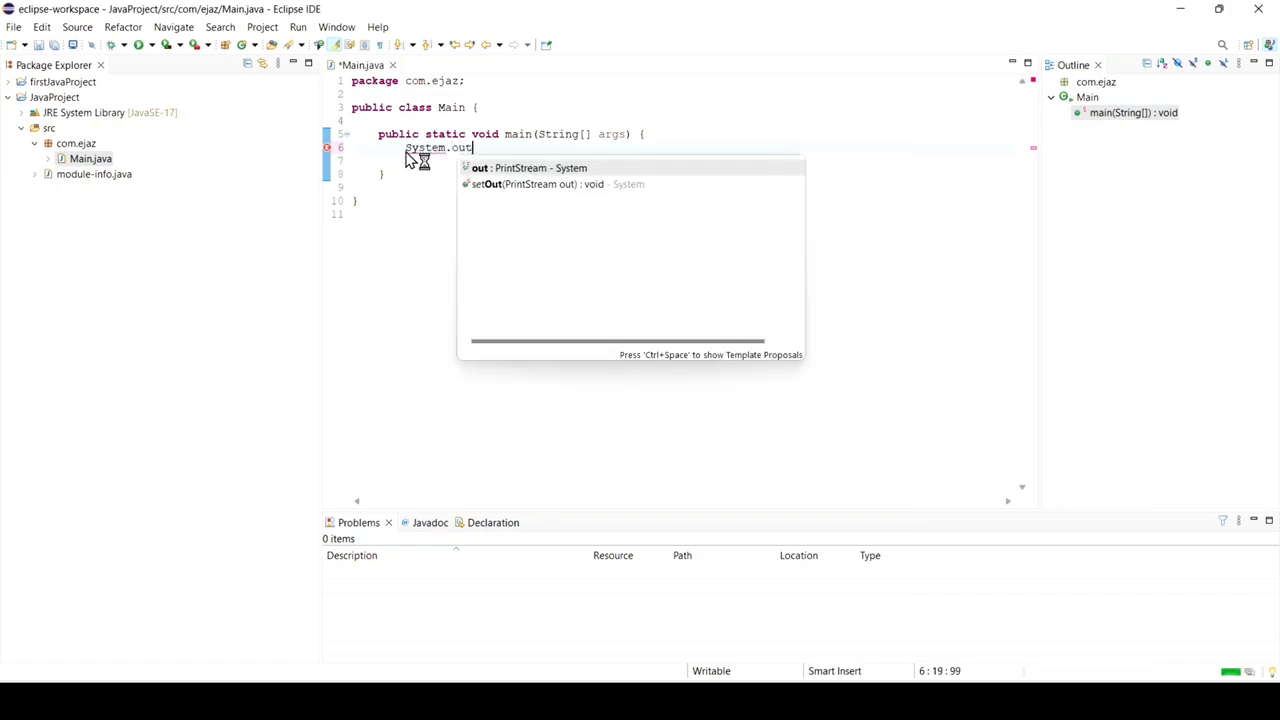
pyautogui.write('.')
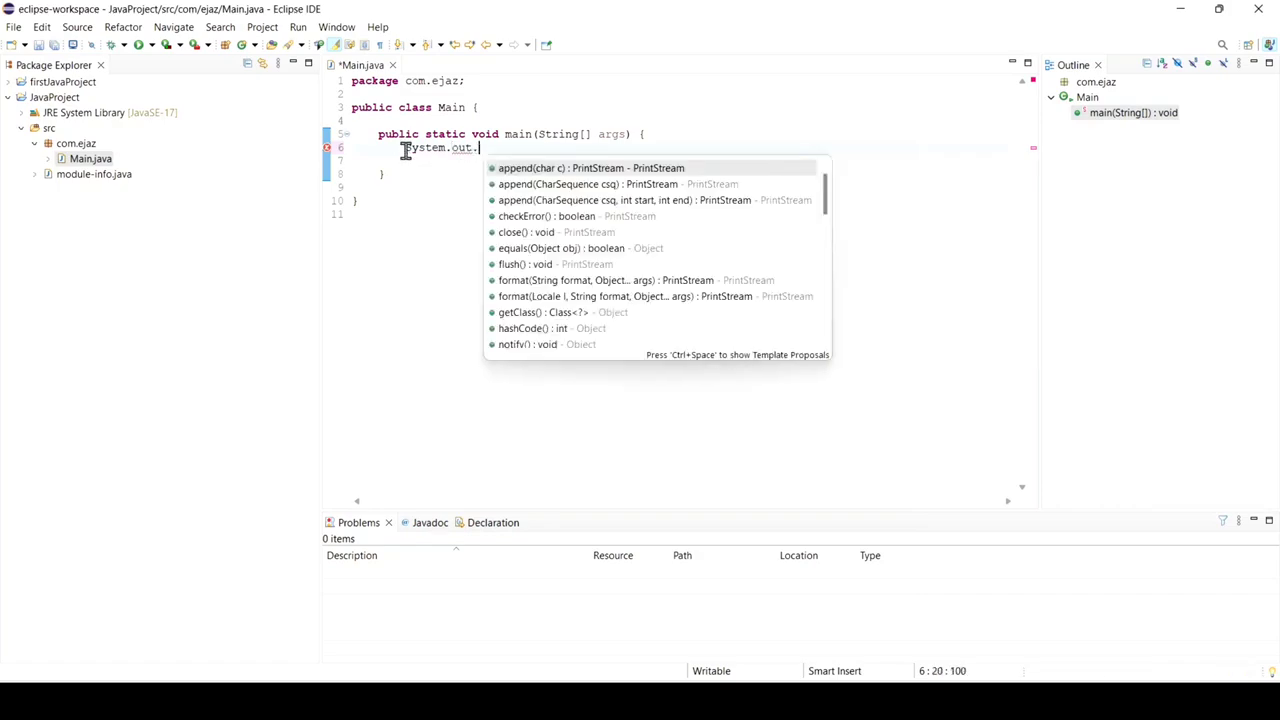
pyautogui.write('printl')
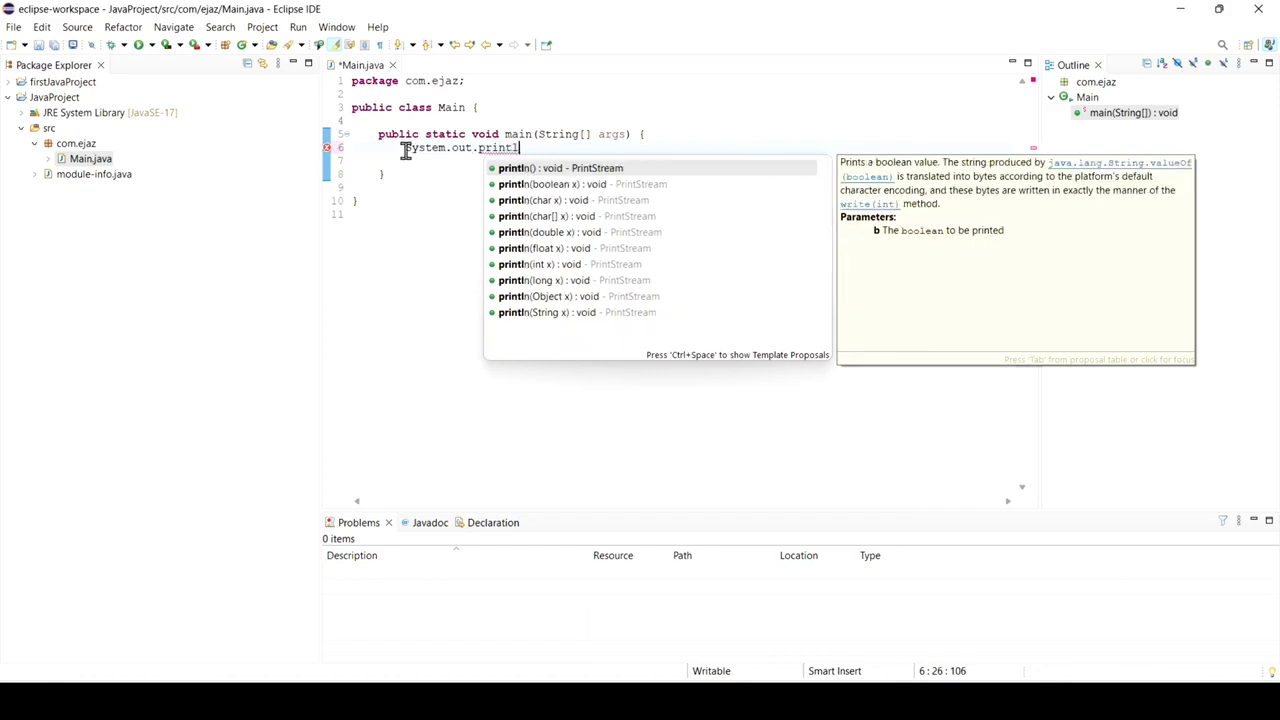
pyautogui.write('n')
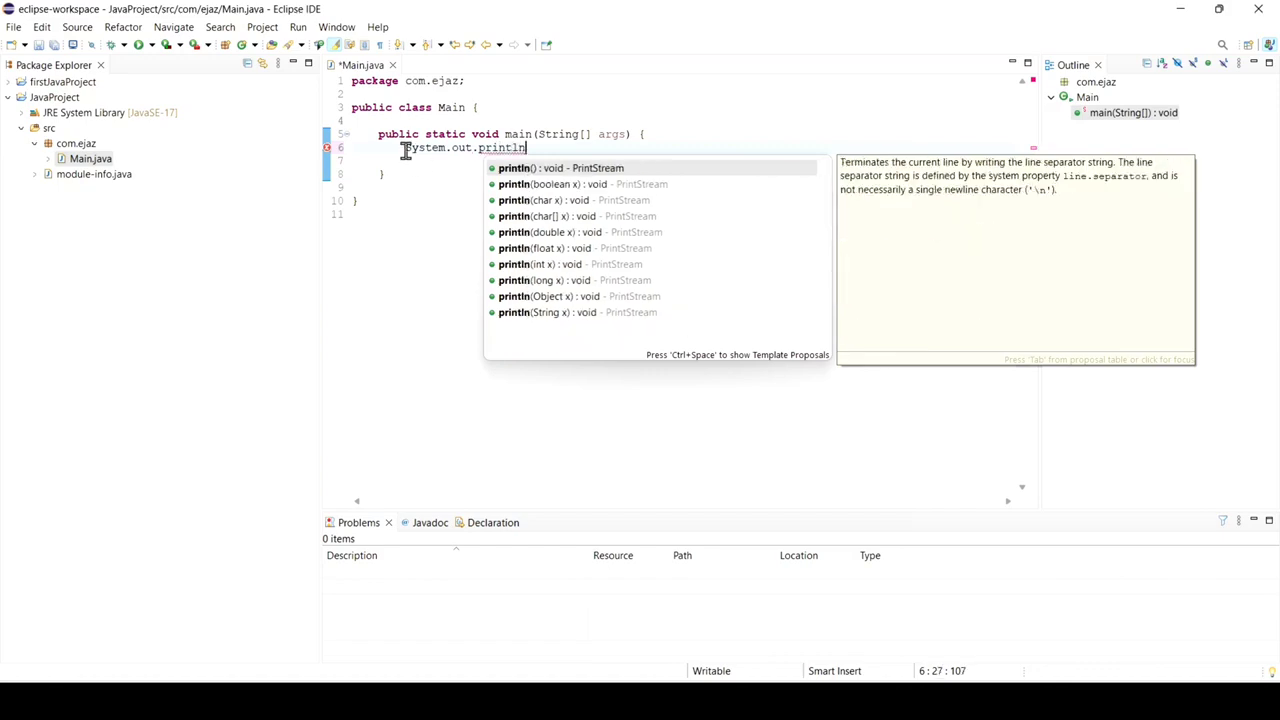
pyautogui.write('(')
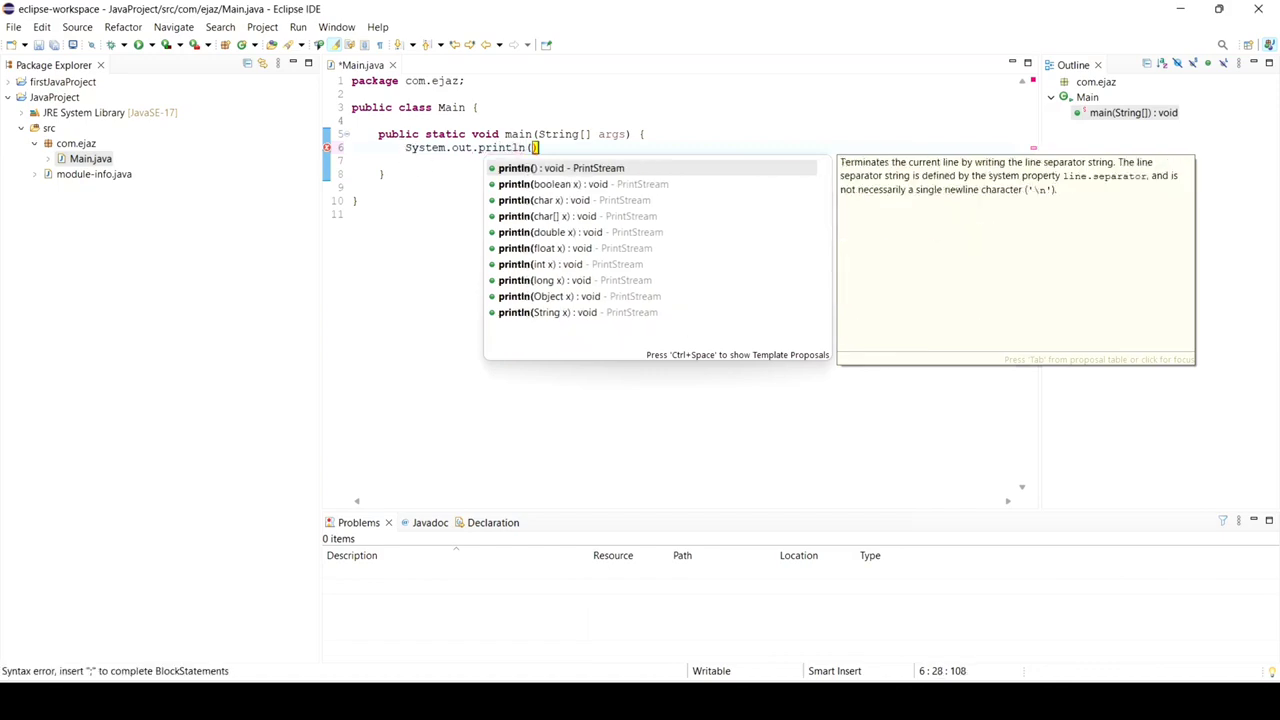
pyautogui.write('"')
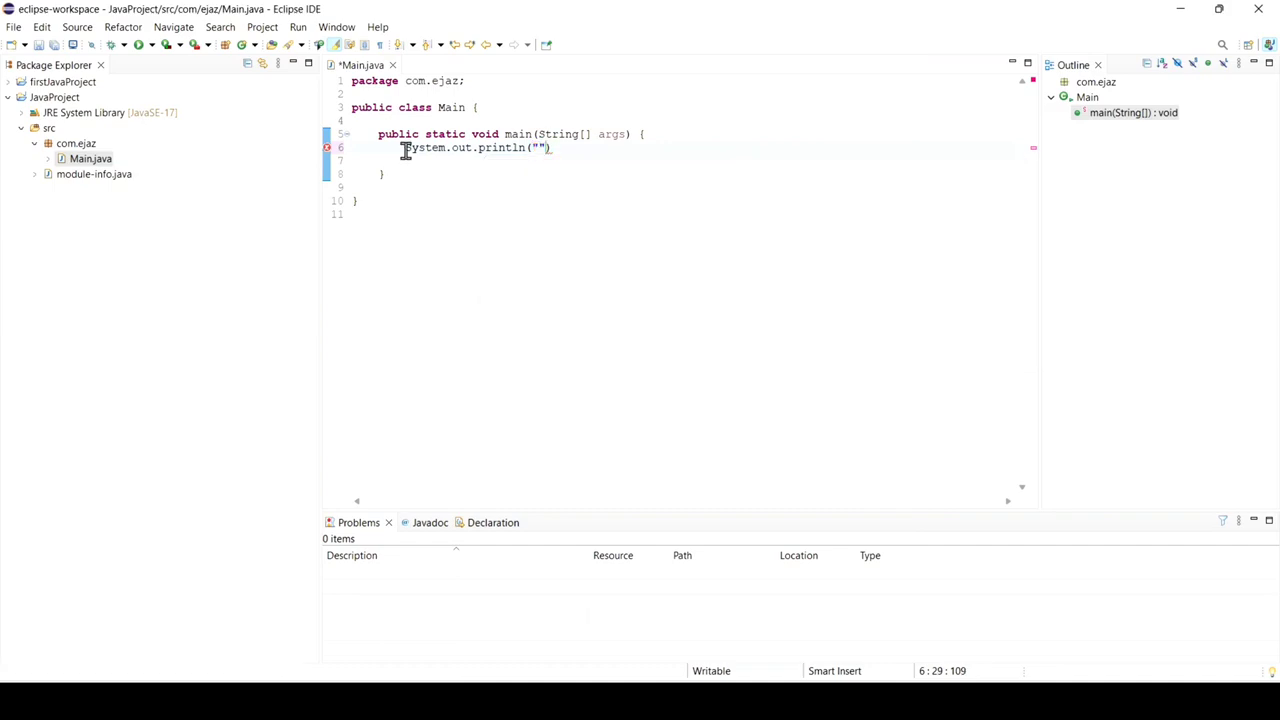
pyautogui.write('Hi ')
pyautogui.write('Bro')
pyautogui.write('I')
pyautogui.write('earner')
pyautogui.write('s')
pyautogui.write('");')
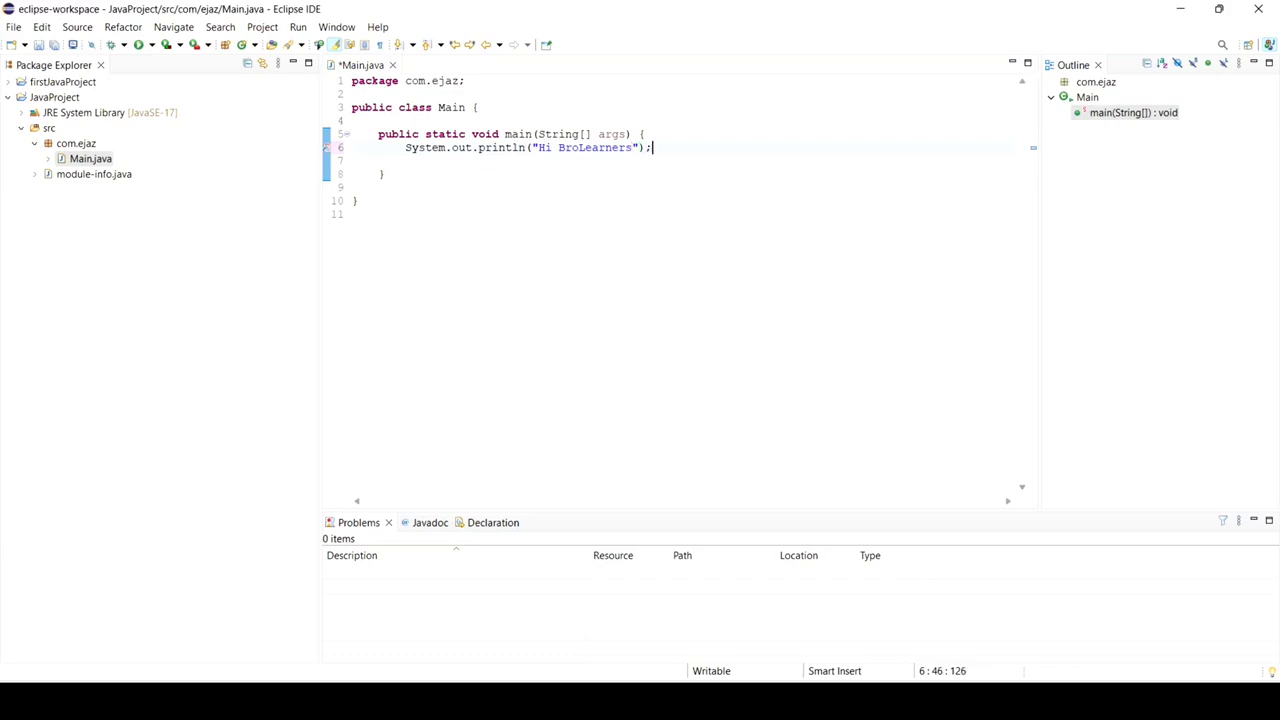
# Run Main.java as a Java Application, saving the file at launch, and check the printed line in the console.
pyautogui.rightClick(480, 248)
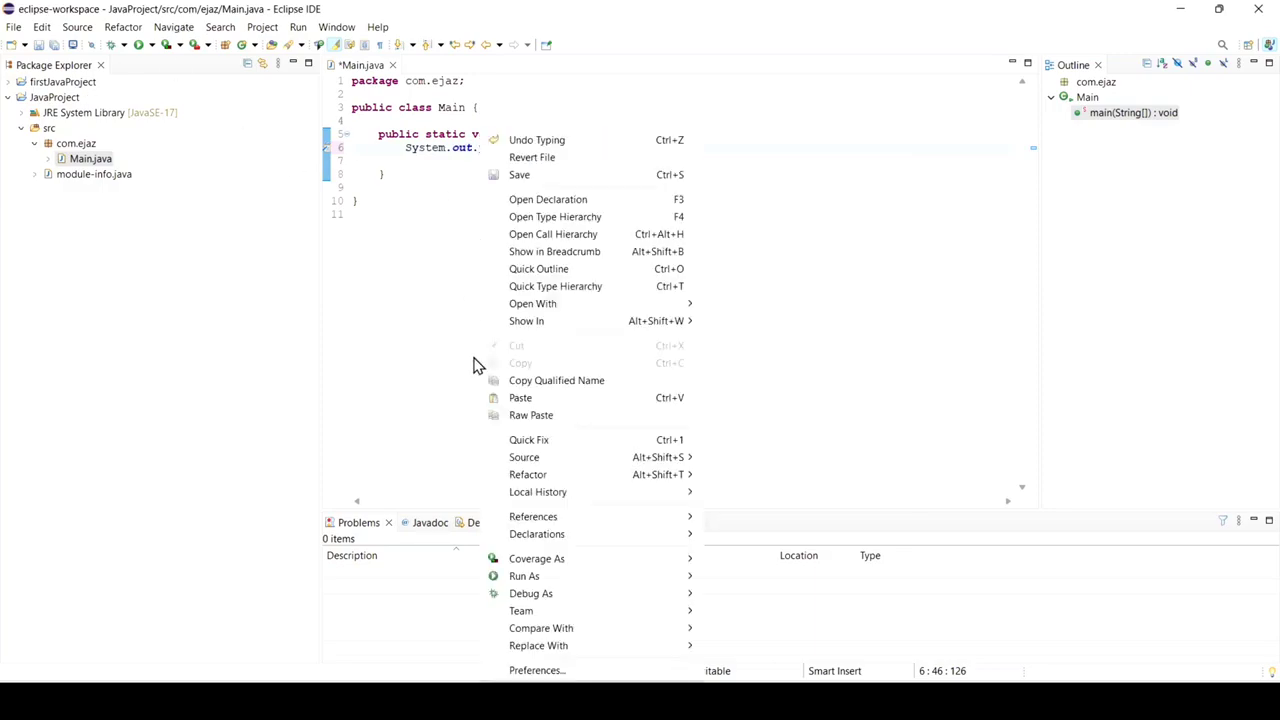
pyautogui.moveTo(511, 578)
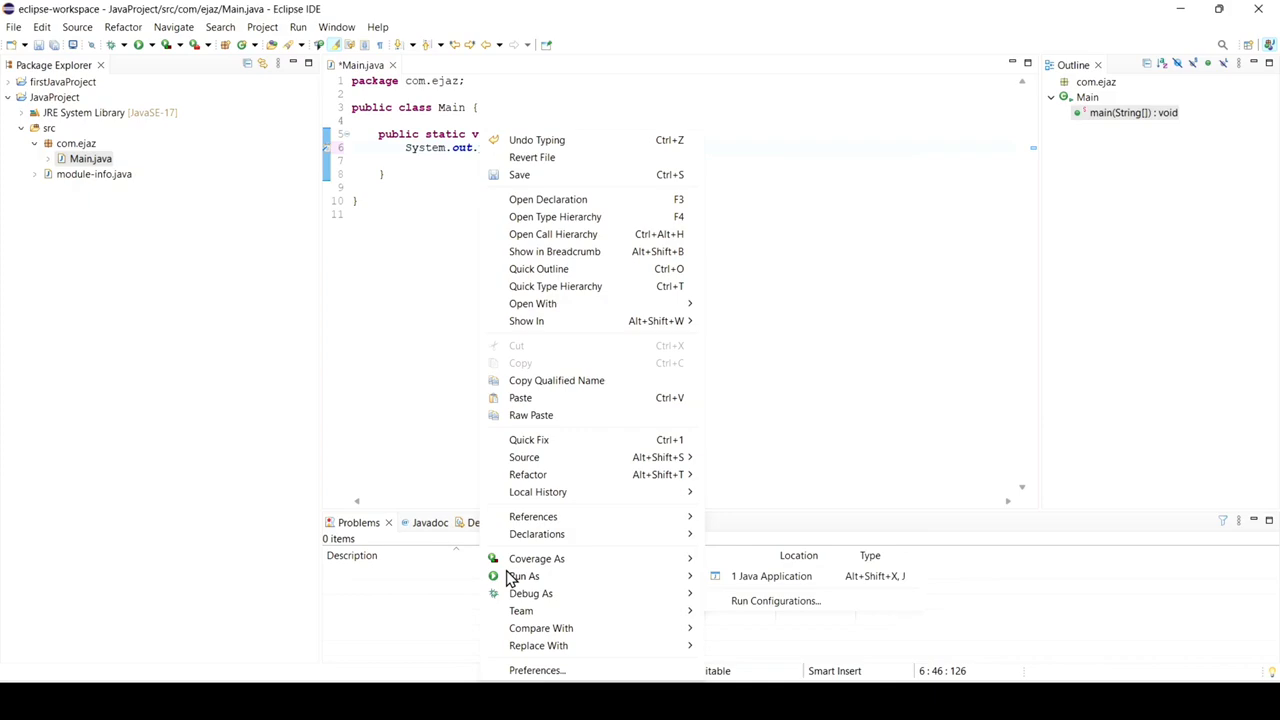
pyautogui.click(770, 577)
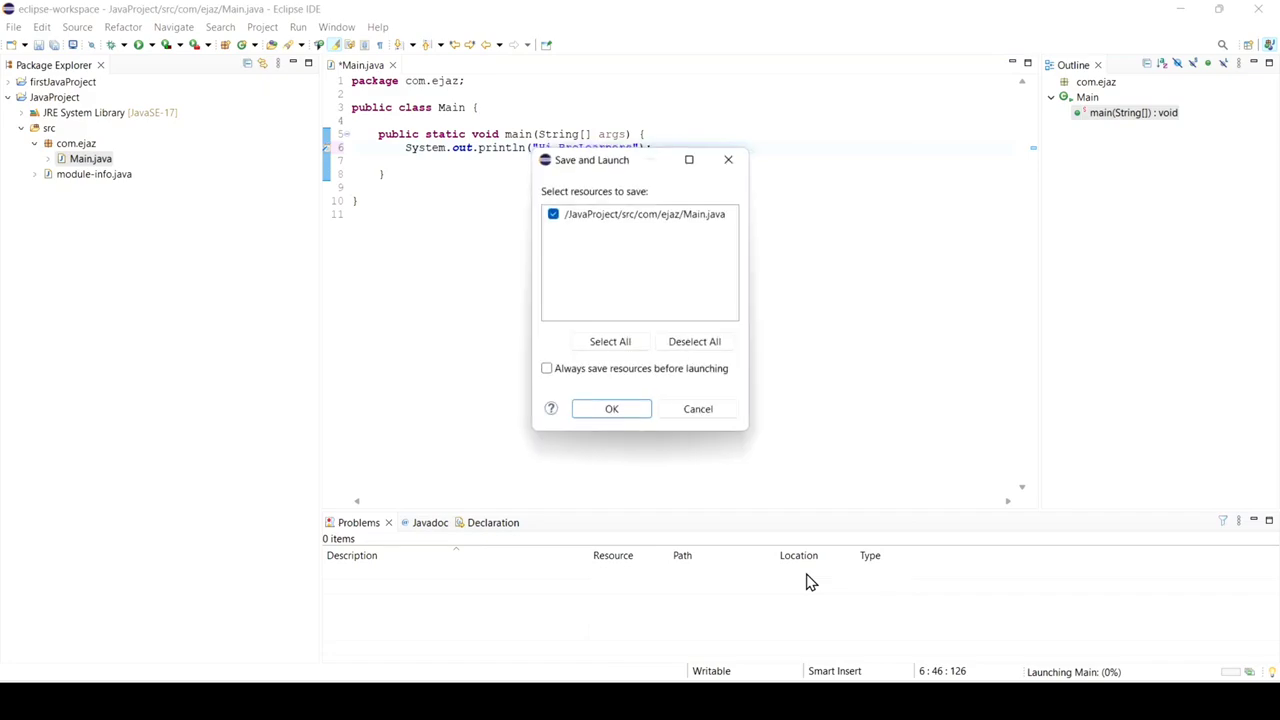
pyautogui.click(606, 410)
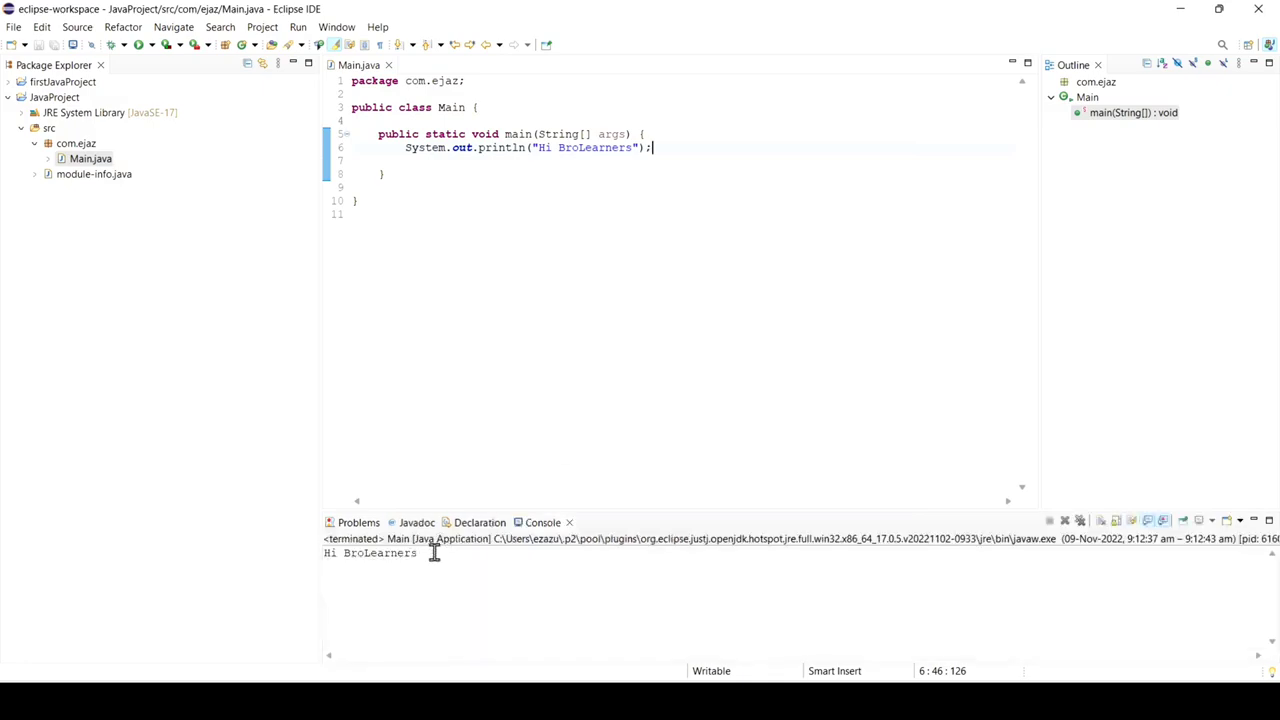
pyautogui.moveTo(437, 555); pyautogui.dragTo(298, 541)
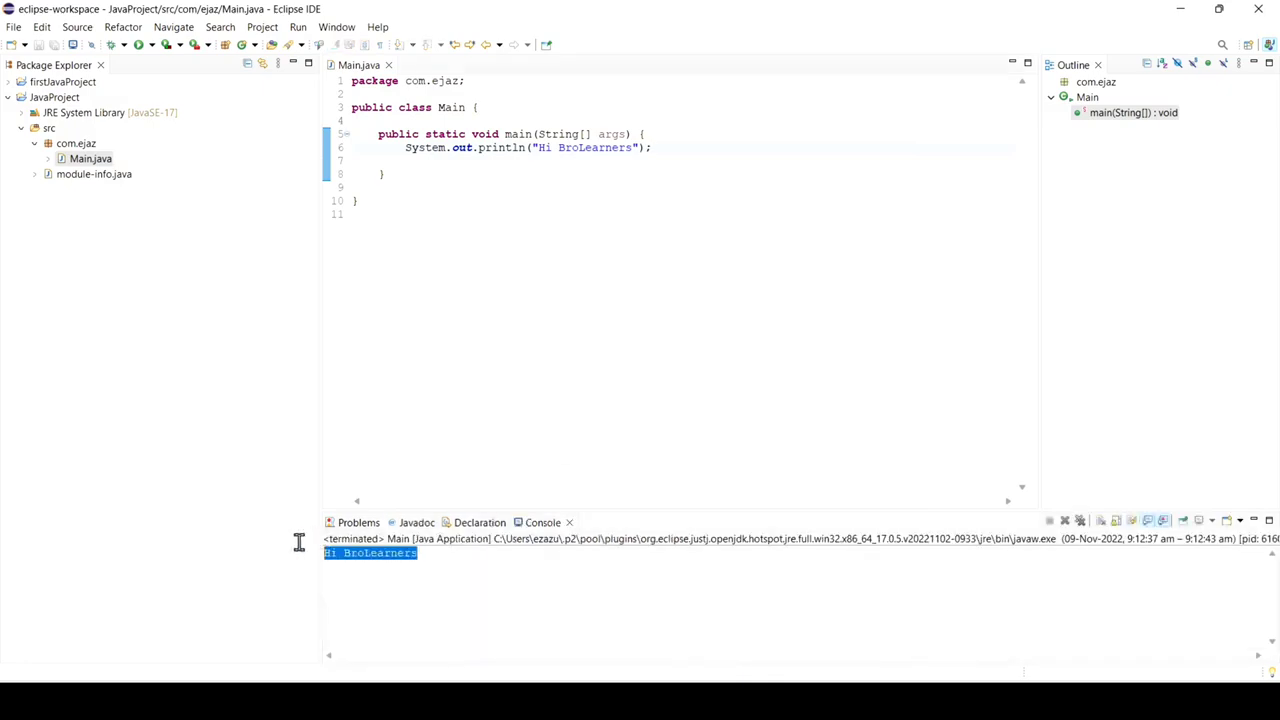
pyautogui.click(458, 555)
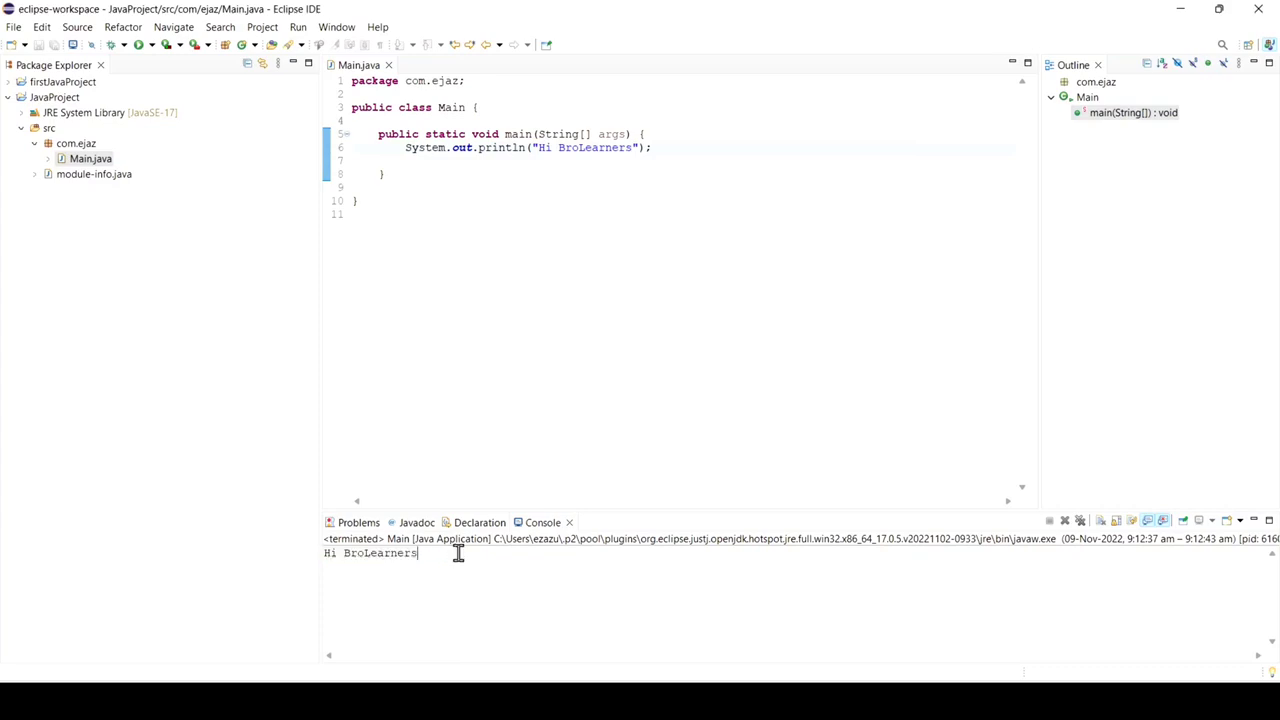